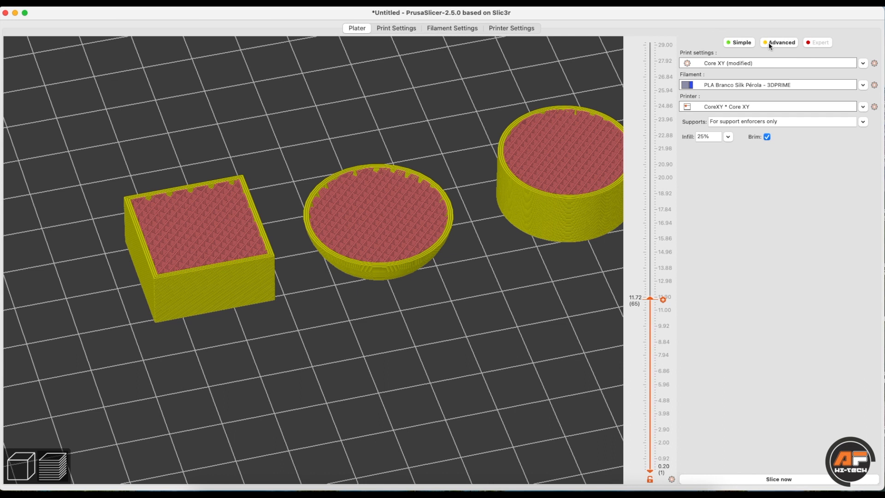
# Step: Switch from Simple to Advanced mode in the print settings and display the speed settings
pyautogui.click(741, 43)
pyautogui.click(409, 30)
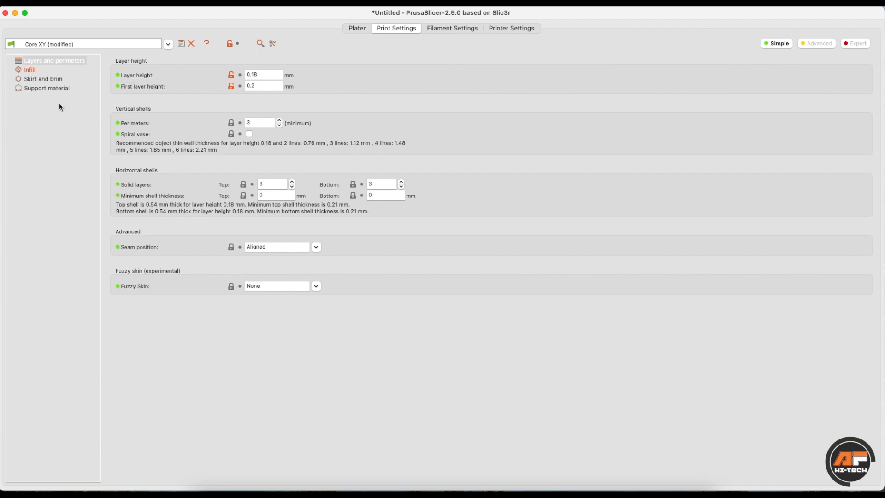
pyautogui.click(805, 48)
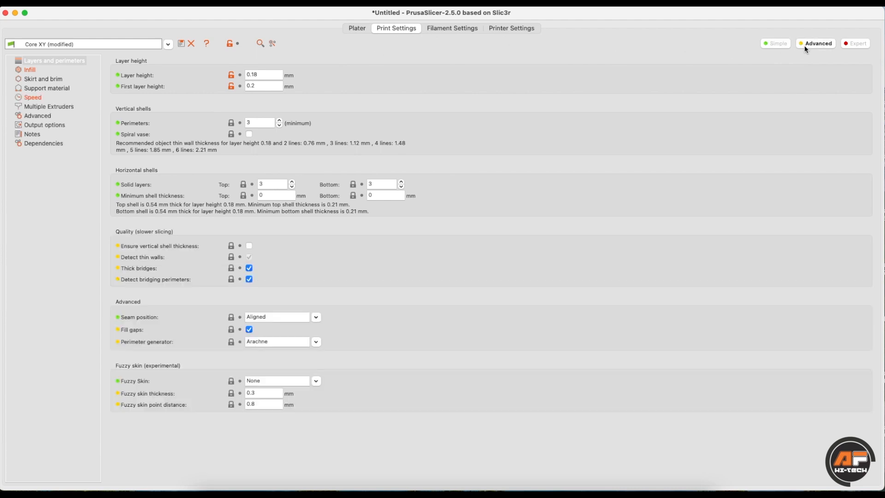
pyautogui.click(34, 97)
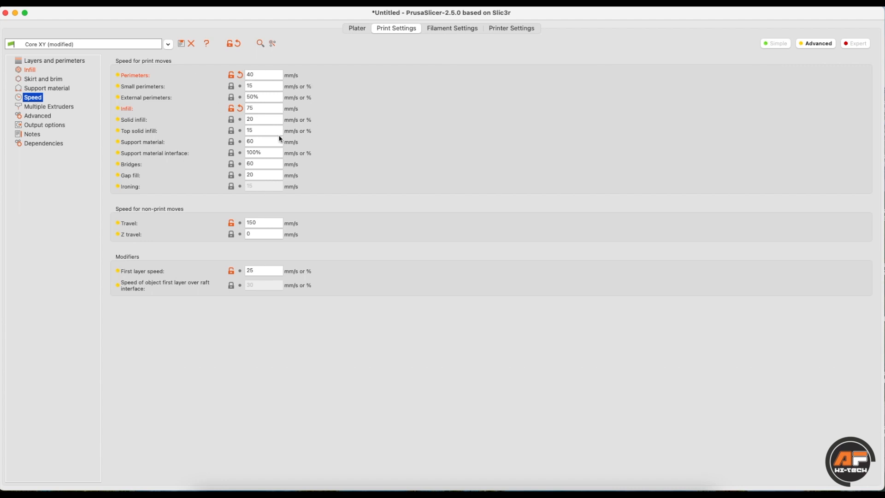
pyautogui.moveTo(259, 101)
# Step: Slice the box, sphere and cylinder on the plate and inspect the resulting speed preview
pyautogui.click(354, 30)
pyautogui.scroll(-5, 415, 226)
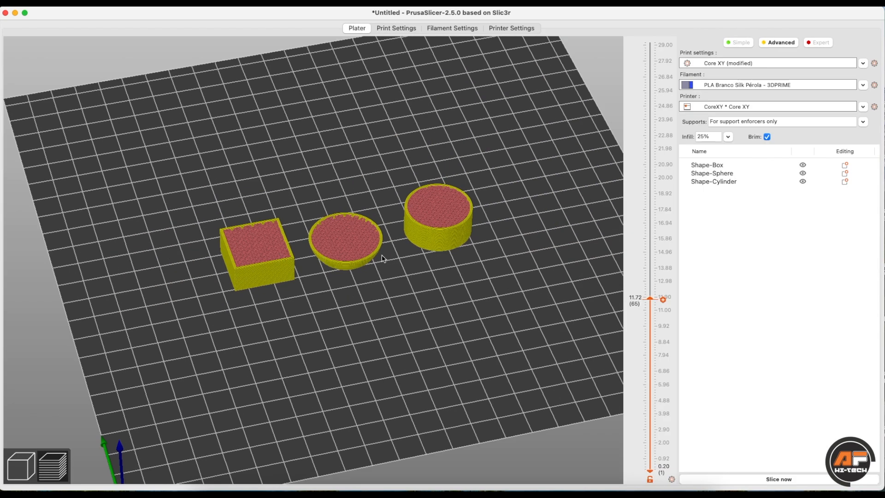
pyautogui.click(748, 480)
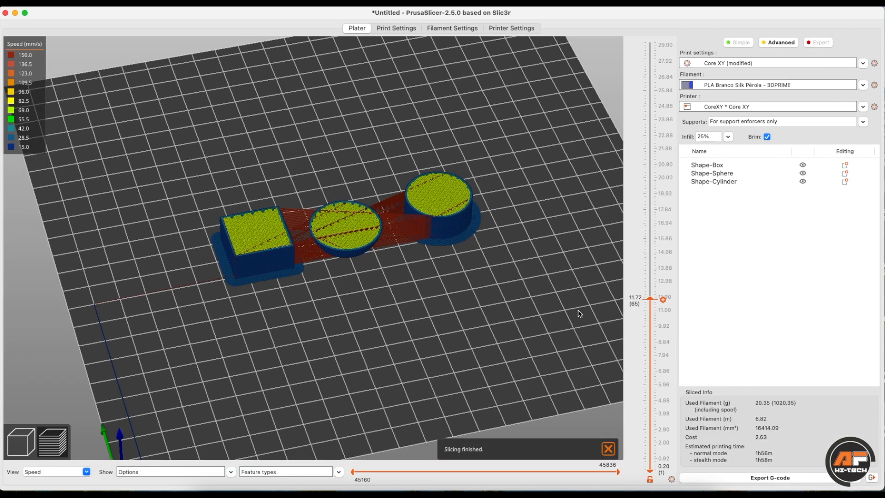
pyautogui.moveTo(491, 321); pyautogui.dragTo(476, 280)
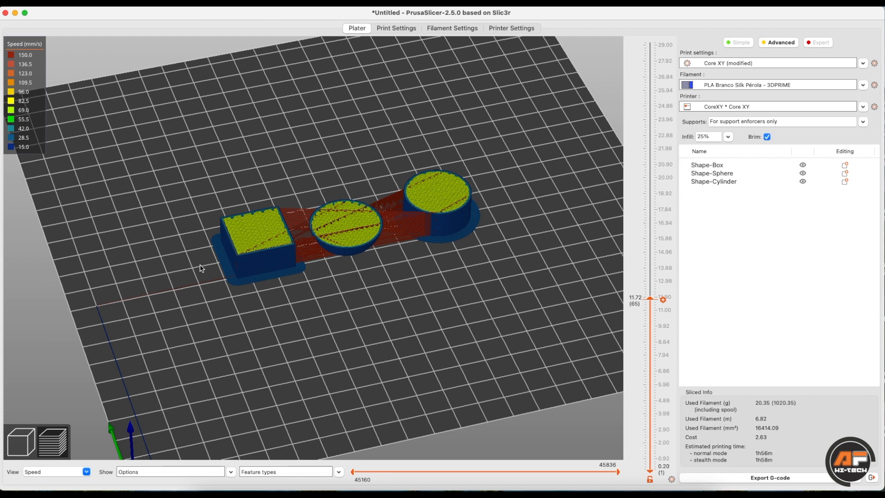
pyautogui.click(316, 266)
pyautogui.moveTo(316, 266); pyautogui.dragTo(316, 269)
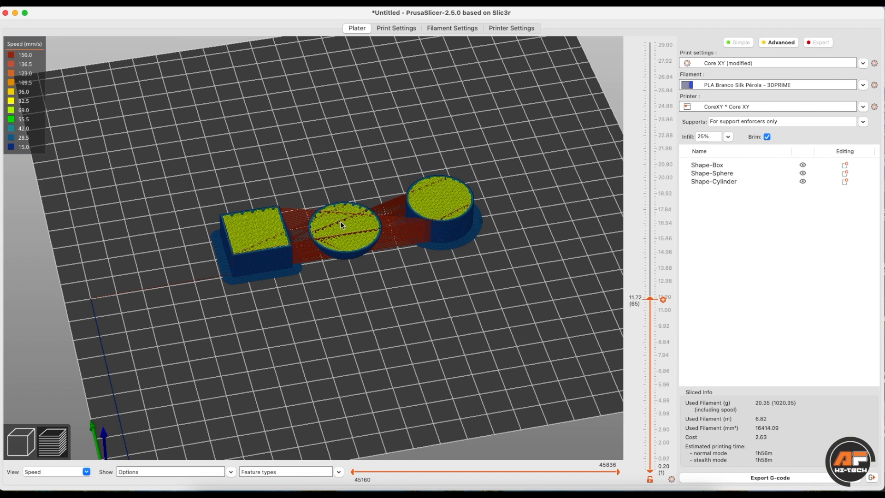
# Step: Colour the sliced preview by feature type and hide the travel moves
pyautogui.click(91, 470)
pyautogui.click(85, 400)
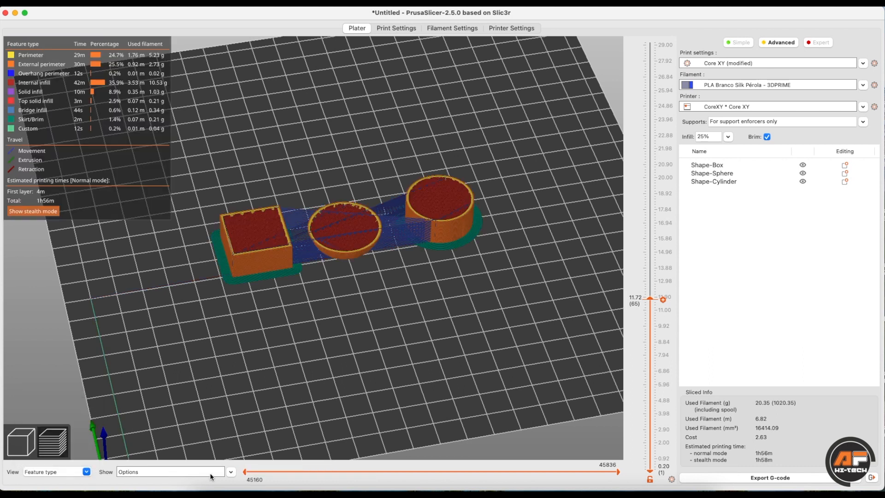
pyautogui.click(231, 473)
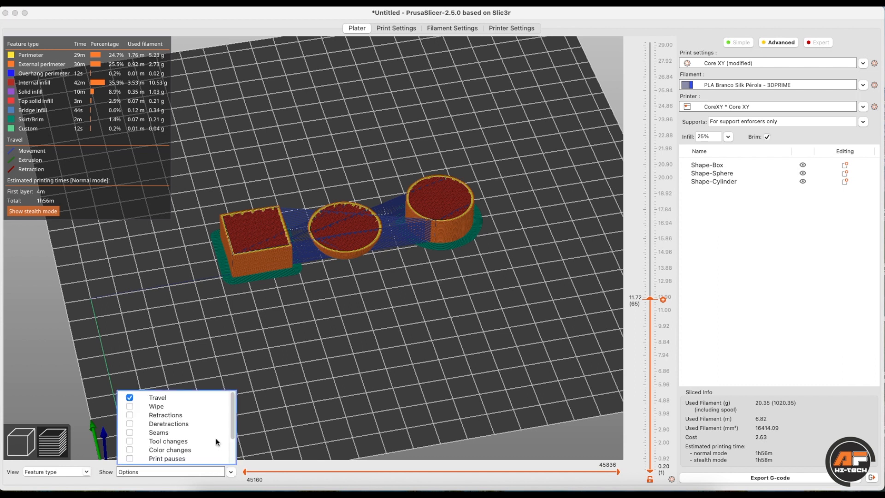
pyautogui.click(129, 398)
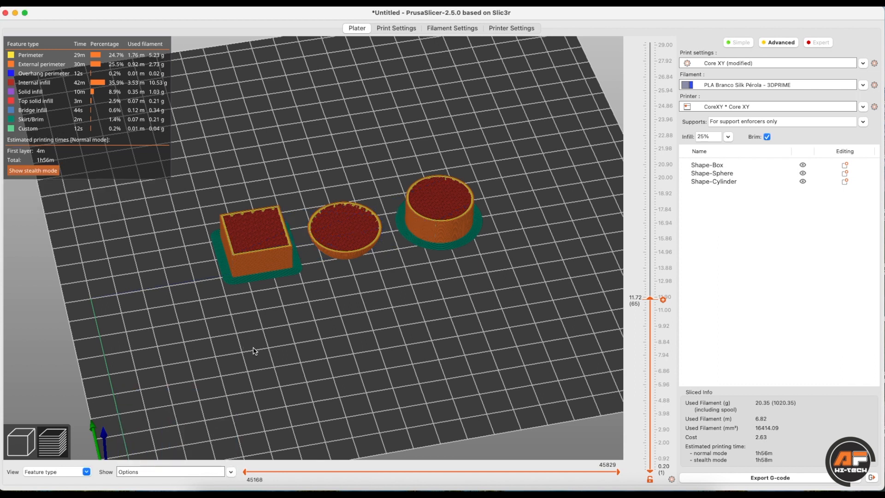
# Step: Colour the sliced preview by speed again and show the travel moves
pyautogui.click(86, 472)
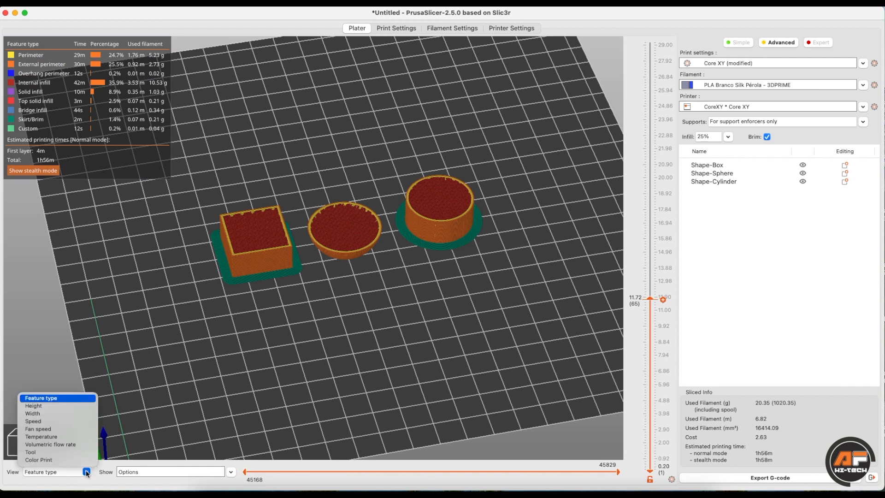
pyautogui.click(52, 421)
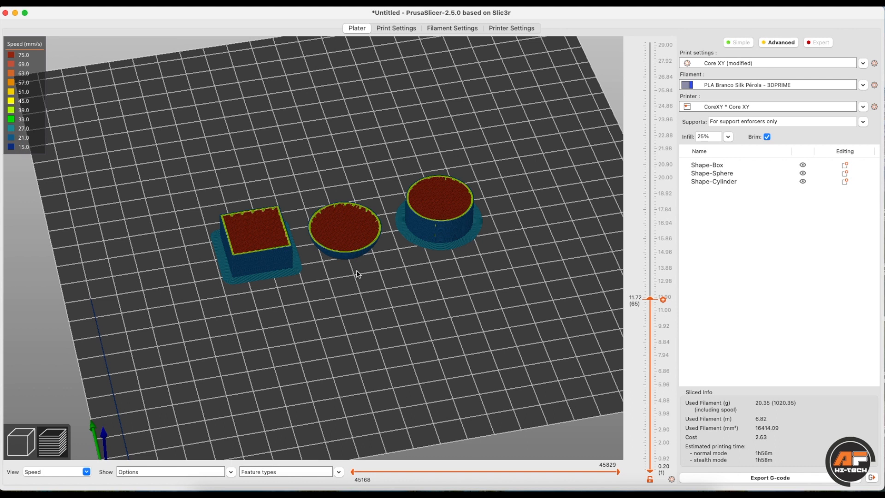
pyautogui.click(231, 472)
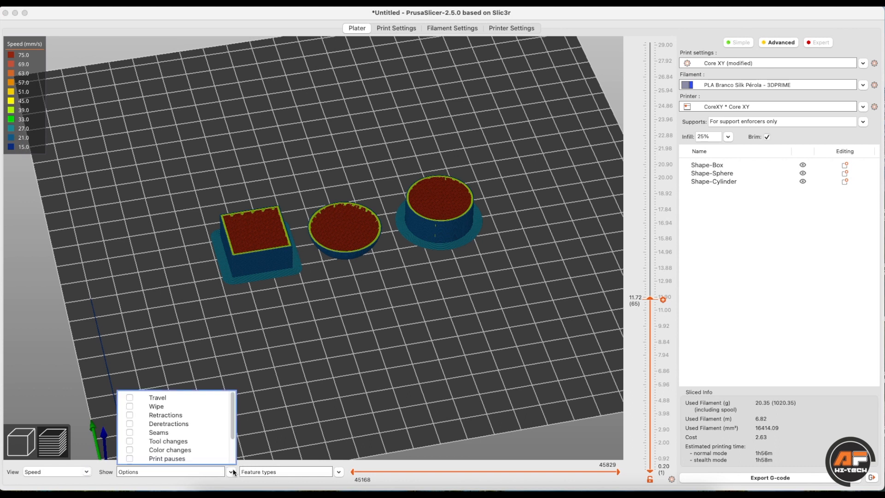
pyautogui.click(129, 398)
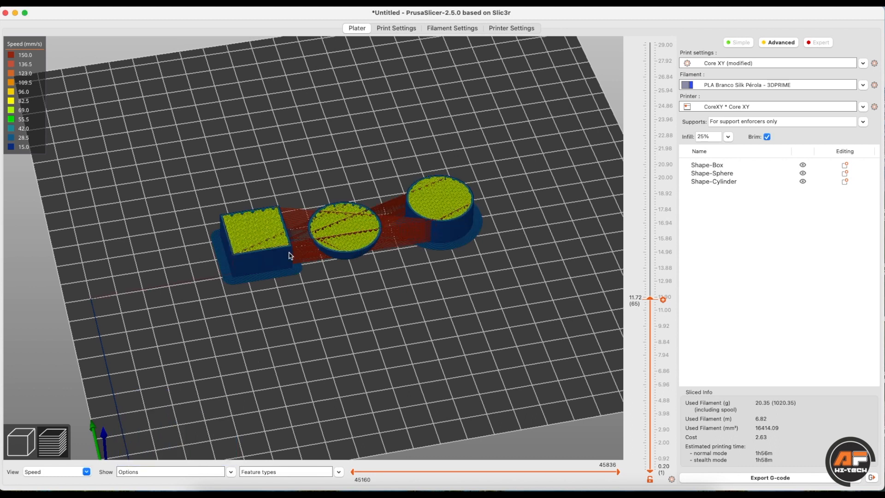
# Step: Revert the perimeter and infill speeds to the preset's saved values of 60 mm/s
pyautogui.scroll(2, 290, 255)
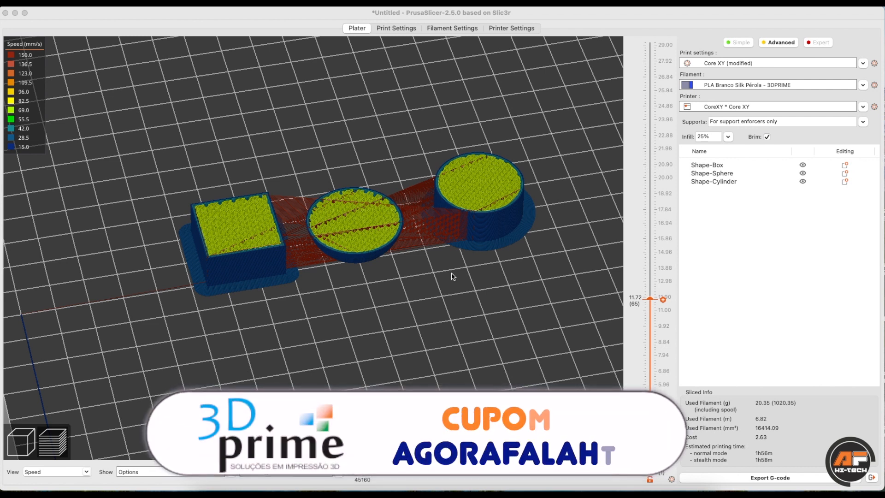
pyautogui.click(389, 32)
pyautogui.click(240, 74)
pyautogui.click(240, 108)
# Step: Slice the plate again with the reverted speeds and hide the travel moves in the preview
pyautogui.click(364, 28)
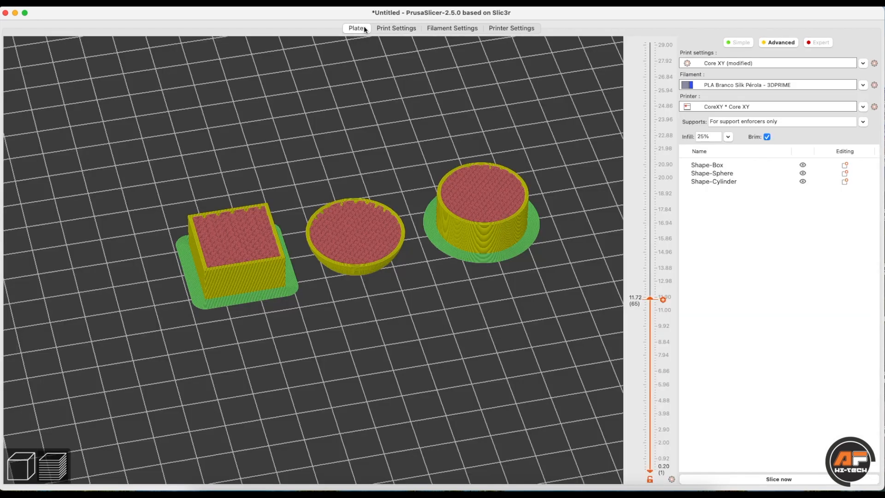
pyautogui.click(20, 466)
pyautogui.click(53, 466)
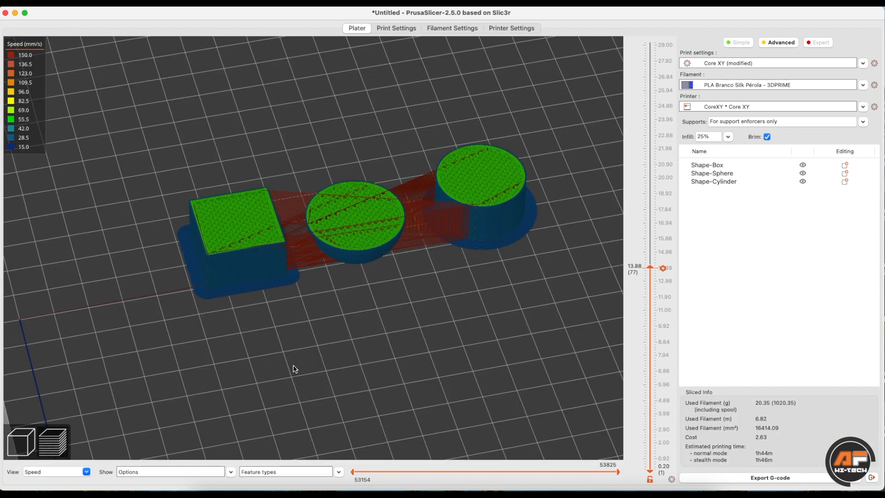
pyautogui.click(231, 472)
pyautogui.click(130, 398)
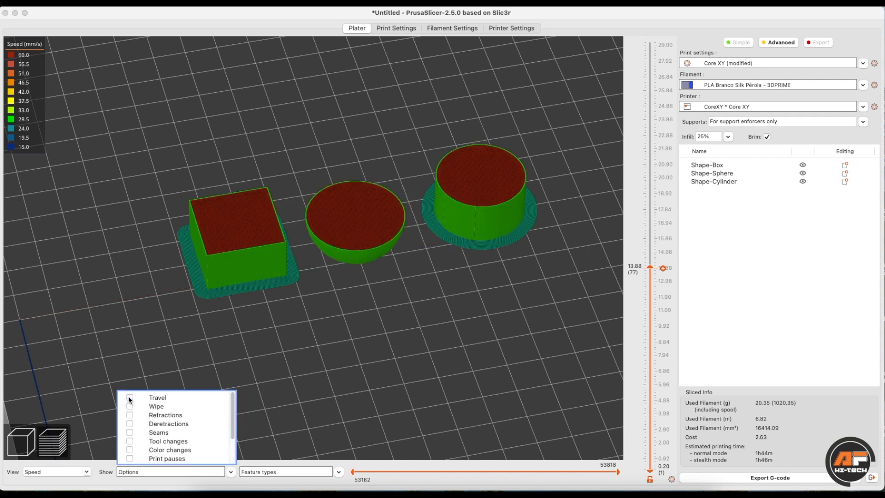
pyautogui.click(149, 376)
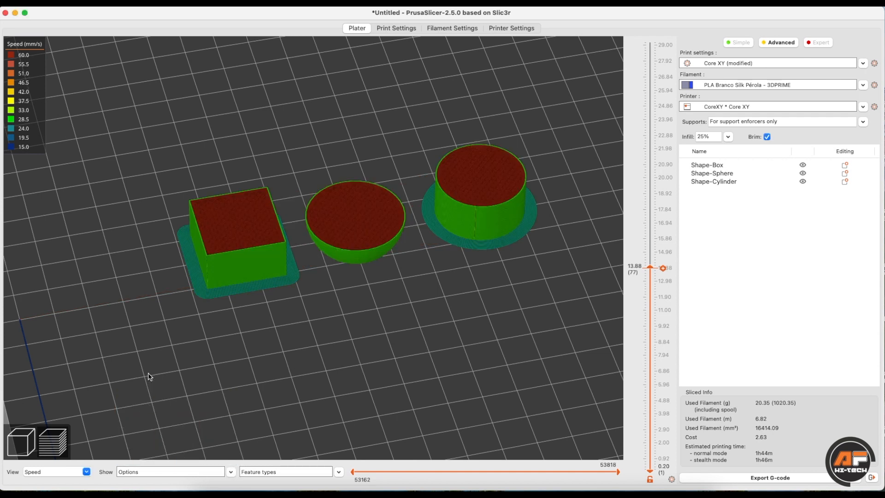
# Step: Examine the speed colours of the outer walls and infill on the sliced box and sphere
pyautogui.click(19, 438)
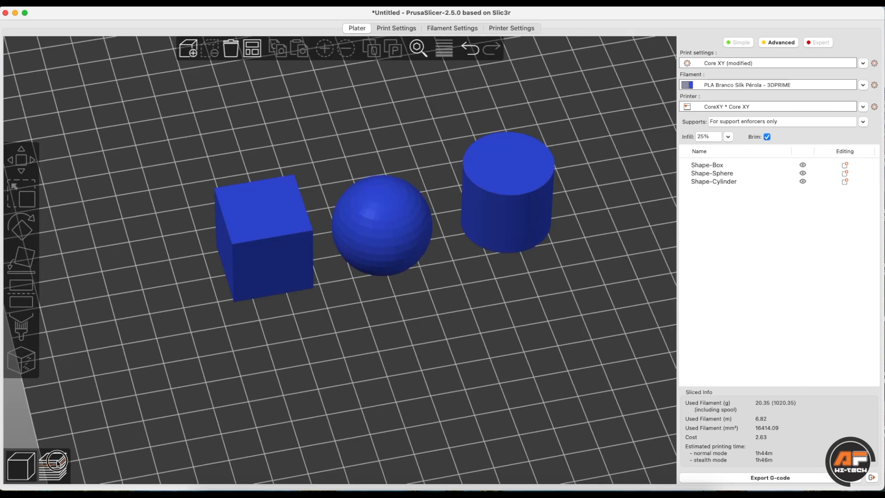
pyautogui.click(58, 463)
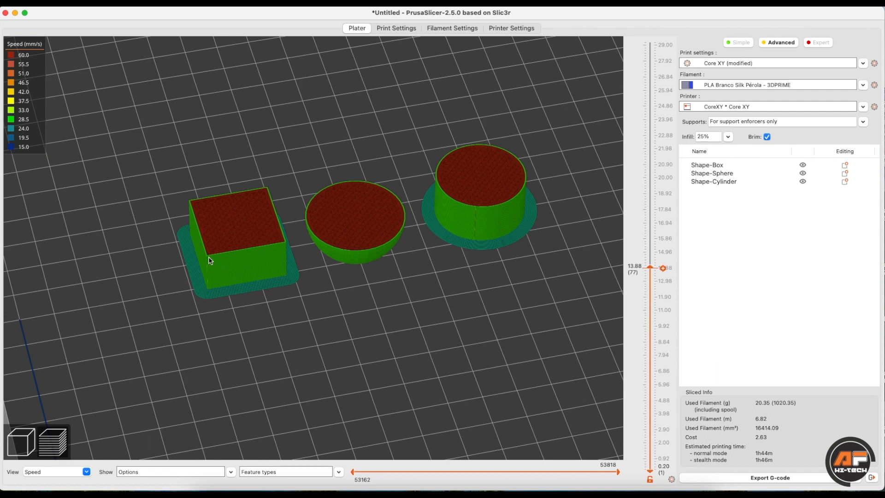
pyautogui.scroll(3, 254, 229)
pyautogui.scroll(3, 187, 212)
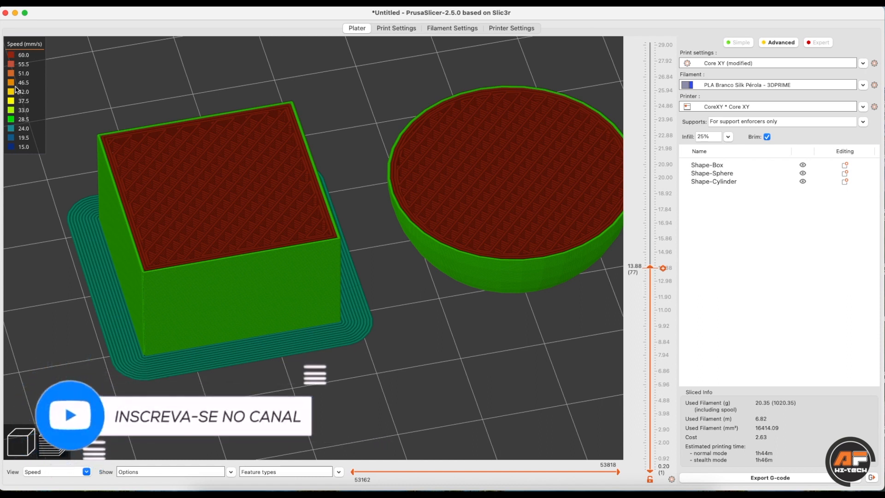
pyautogui.moveTo(268, 155)
pyautogui.mouseDown(button='right')
pyautogui.moveTo(310, 155)
pyautogui.moveTo(278, 145)
pyautogui.moveTo(264, 151)
pyautogui.mouseUp(button='right')
pyautogui.scroll(-5, 264, 152)
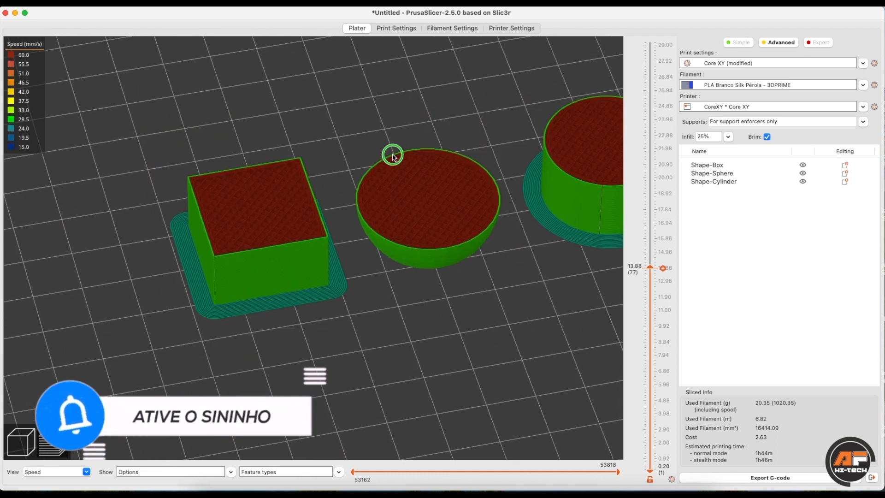
pyautogui.moveTo(395, 152); pyautogui.dragTo(352, 161, button='right')
# Step: Review the perimeter, small perimeter and external perimeter speeds in the print settings
pyautogui.click(390, 32)
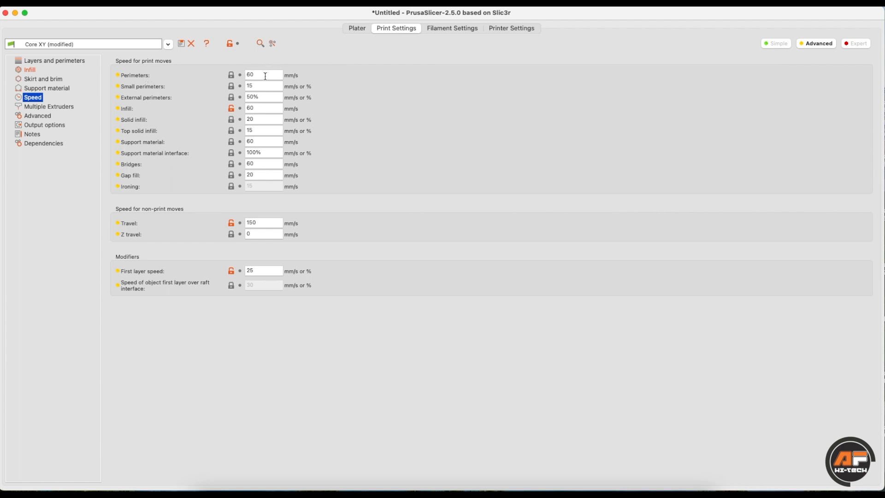
pyautogui.click(266, 76)
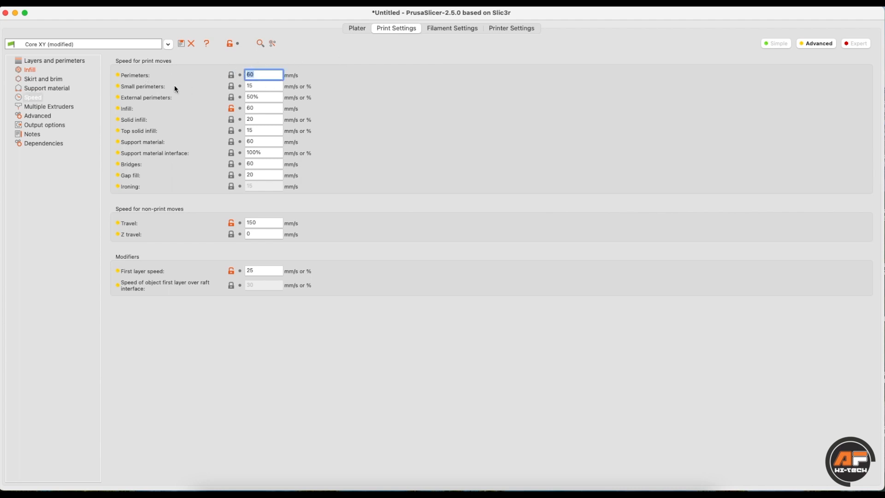
pyautogui.click(247, 86)
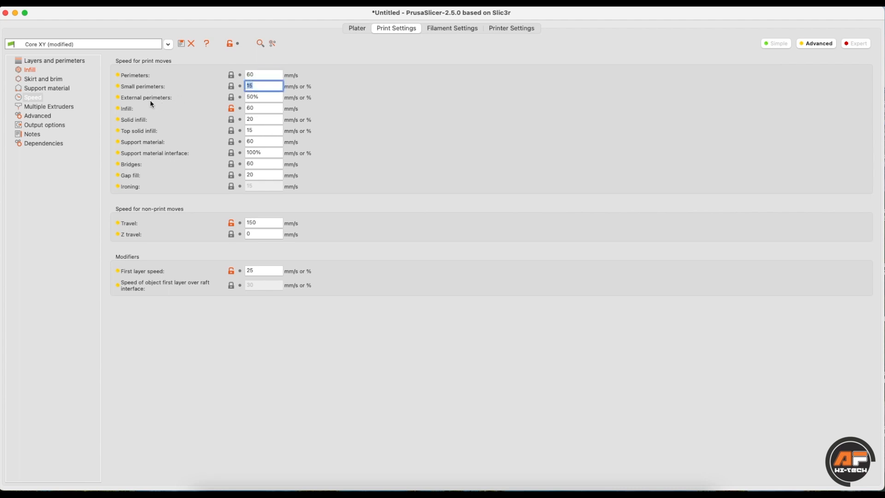
pyautogui.click(267, 96)
pyautogui.moveTo(266, 95); pyautogui.dragTo(228, 72)
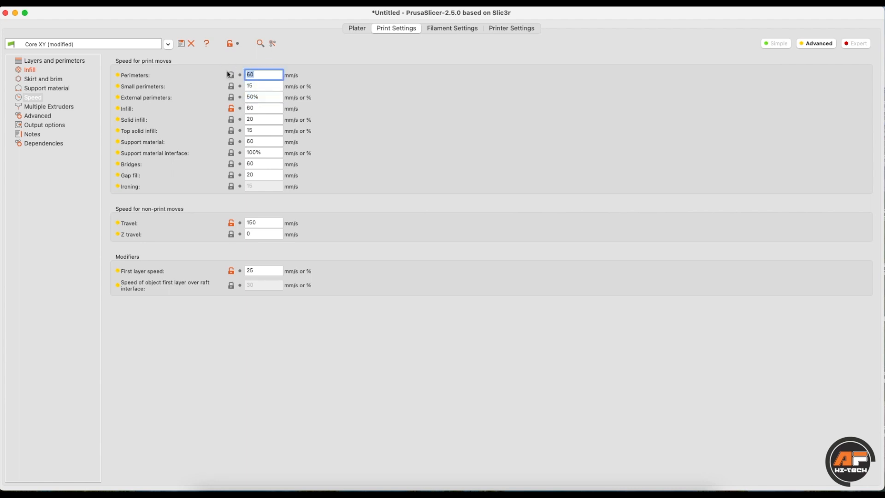
pyautogui.click(264, 96)
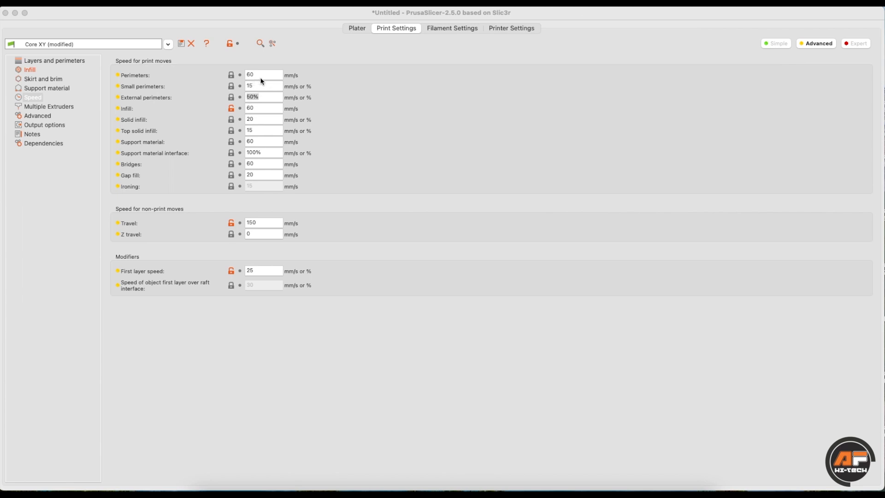
pyautogui.click(254, 76)
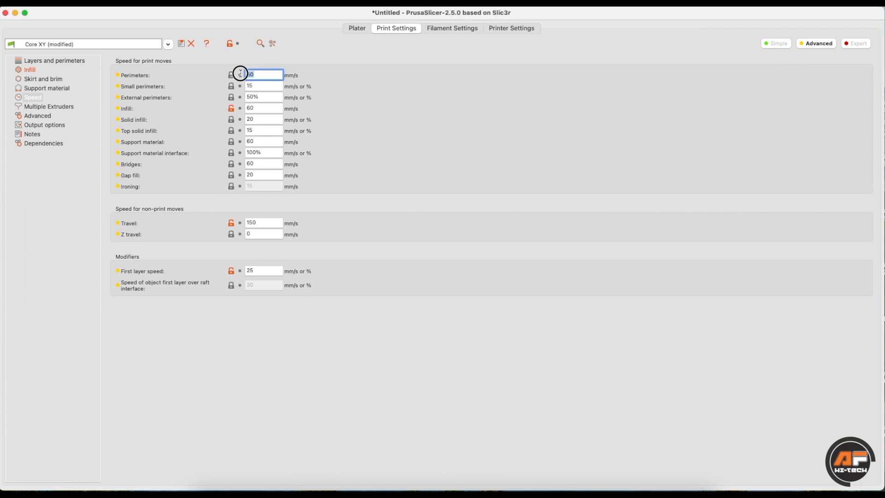
pyautogui.click(262, 97)
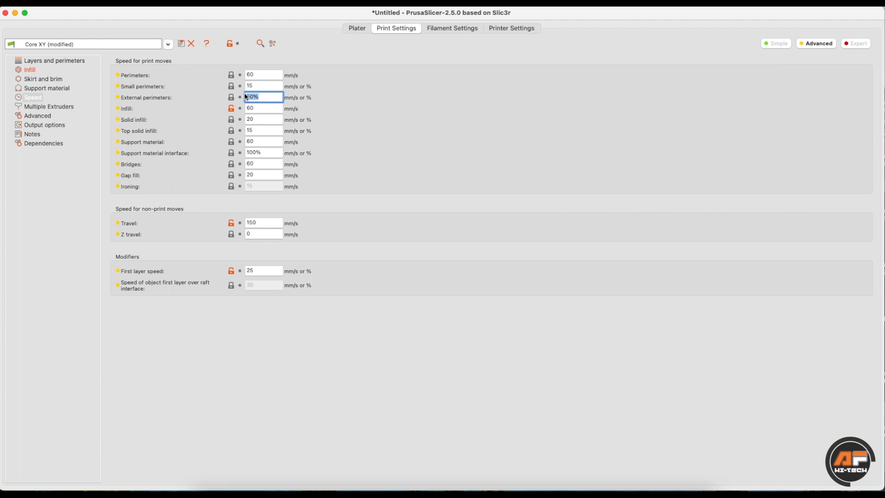
pyautogui.press('Tab')
# Step: Compare the outer wall colours and speed legend in the preview with the external perimeter speed setting
pyautogui.click(358, 29)
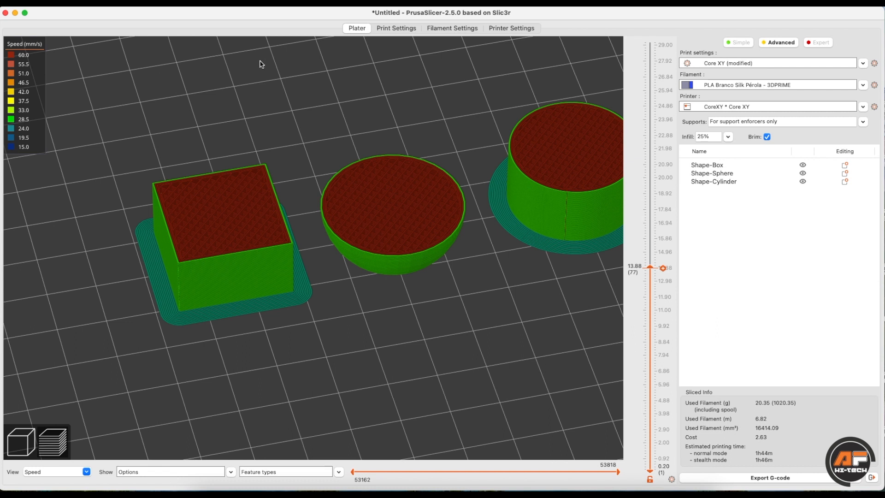
pyautogui.scroll(2, 245, 291)
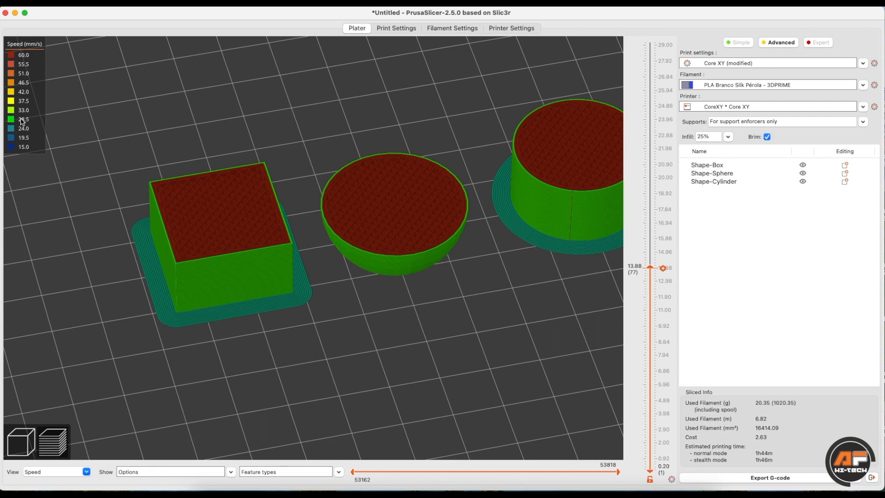
pyautogui.click(405, 26)
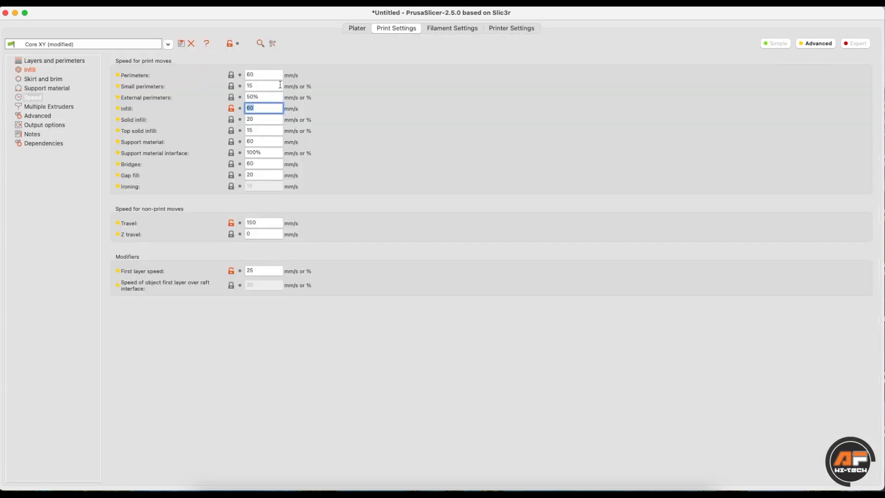
pyautogui.click(270, 95)
pyautogui.click(358, 27)
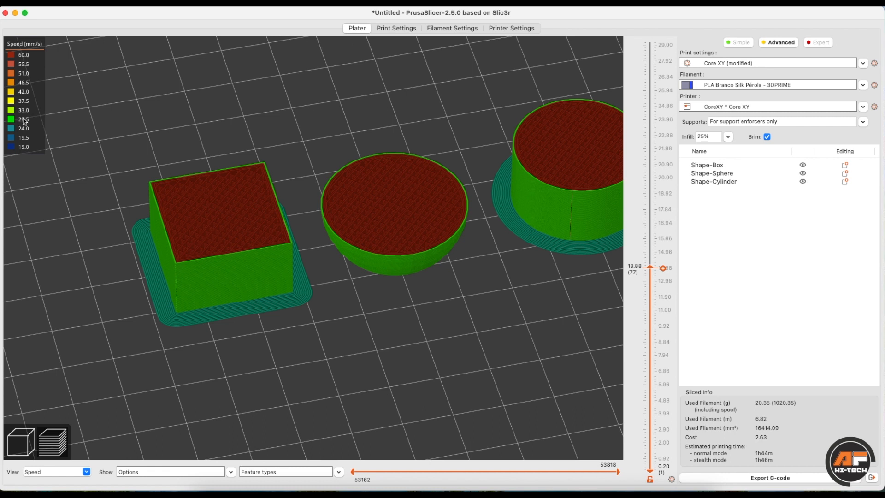
pyautogui.scroll(4, 181, 230)
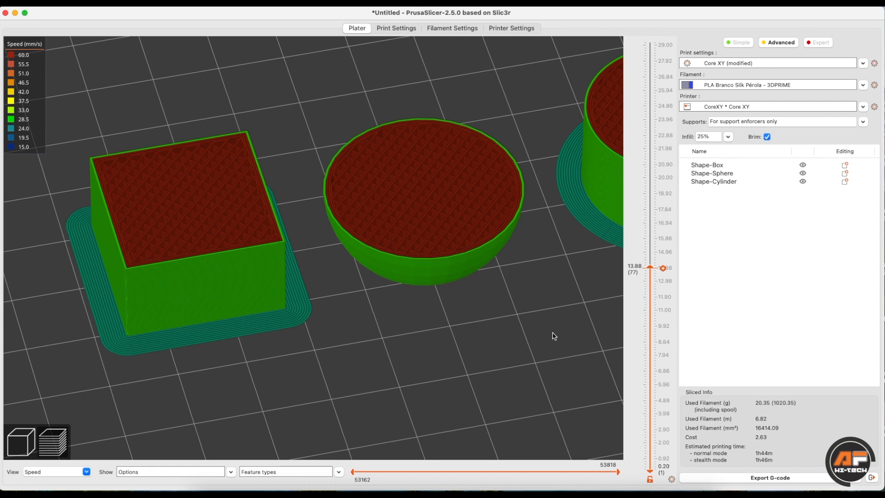
# Step: Lower the preview to layer 3 and compare the sphere's inner wall colours with the small perimeters speed setting
pyautogui.click(652, 267)
pyautogui.moveTo(651, 268); pyautogui.dragTo(652, 465)
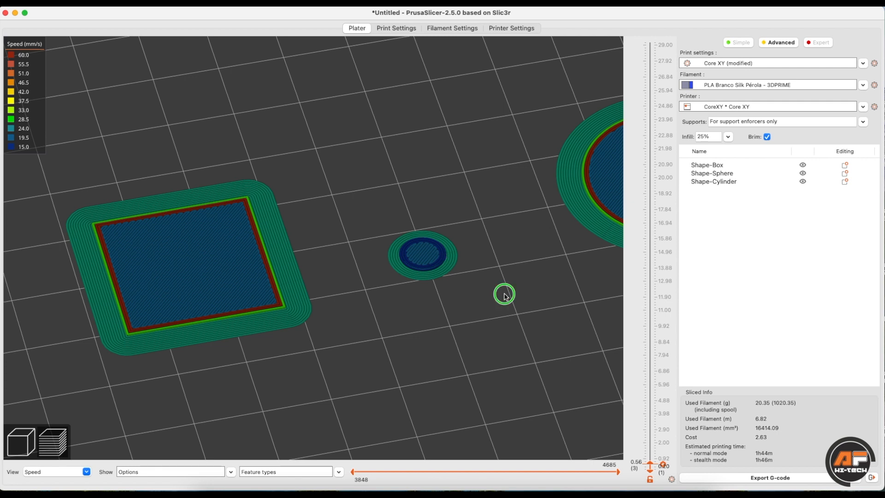
pyautogui.moveTo(504, 293); pyautogui.dragTo(487, 294, button='right')
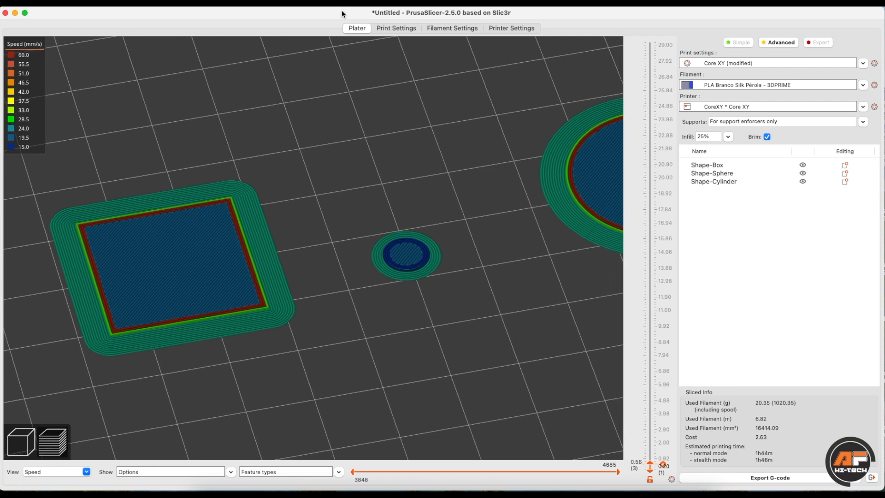
pyautogui.click(393, 28)
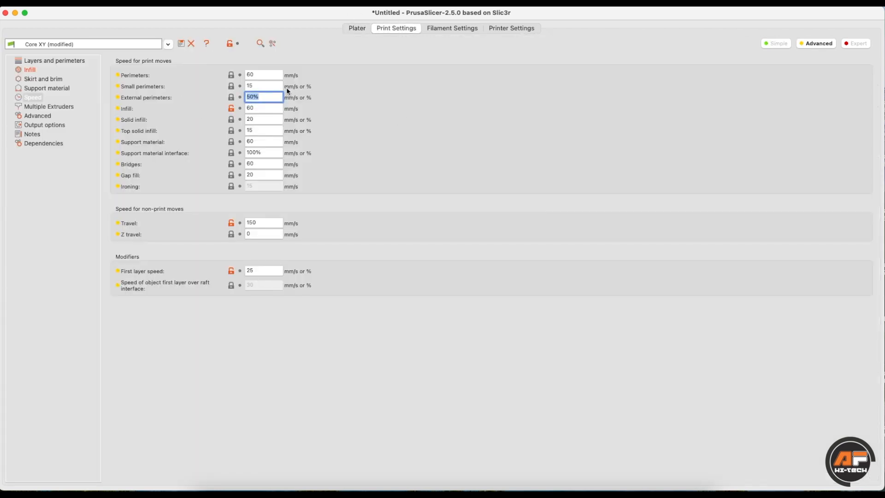
pyautogui.click(357, 28)
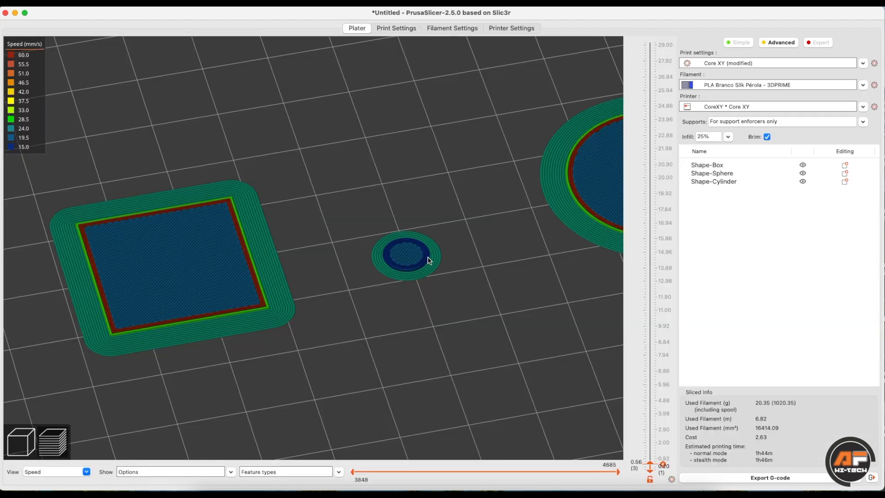
# Step: Raise the displayed layers through layer 11 up to top layer 162, examining the speed colours of the sphere and top surfaces
pyautogui.moveTo(650, 464); pyautogui.dragTo(650, 442)
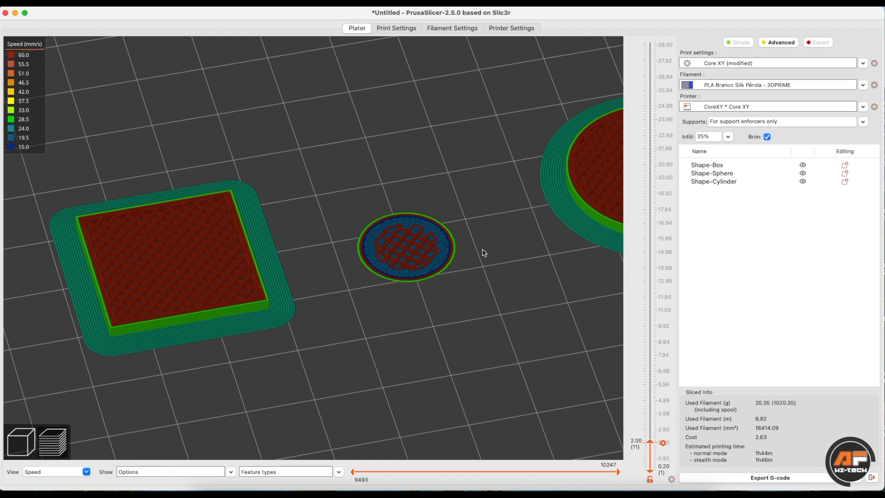
pyautogui.moveTo(650, 442); pyautogui.dragTo(657, 66)
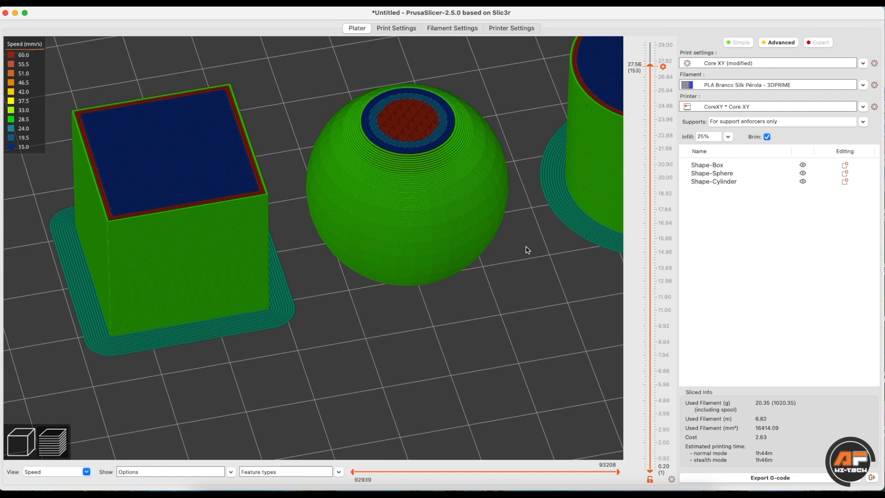
pyautogui.scroll(-2, 439, 291)
pyautogui.scroll(-1, 438, 290)
pyautogui.moveTo(447, 278); pyautogui.dragTo(417, 292, button='right')
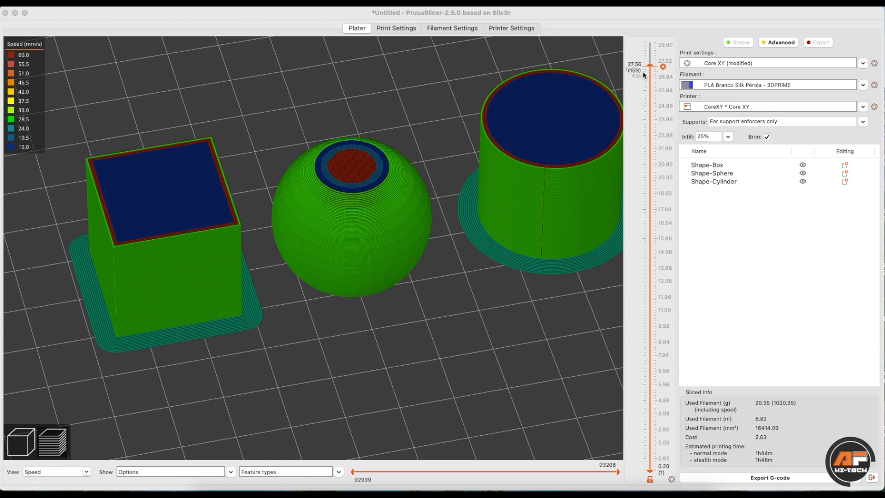
pyautogui.moveTo(651, 66); pyautogui.dragTo(652, 41)
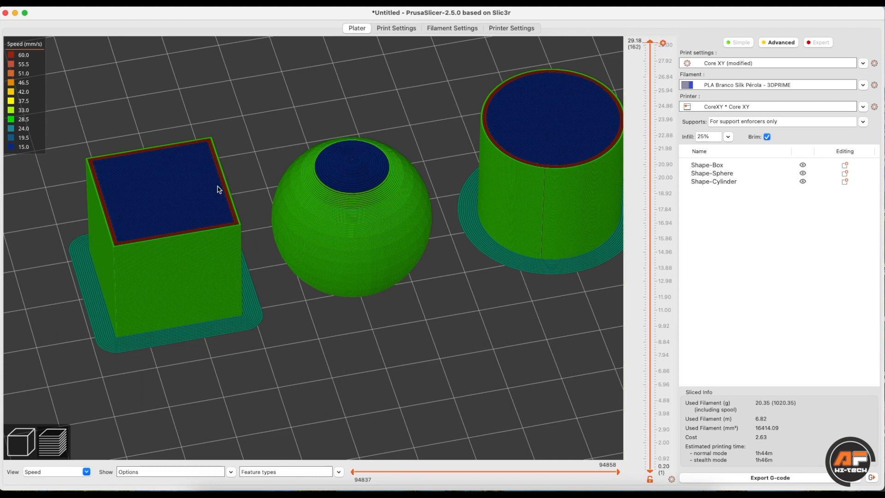
# Step: Check the top solid infill speed in the print settings against the top surfaces in the preview
pyautogui.click(396, 28)
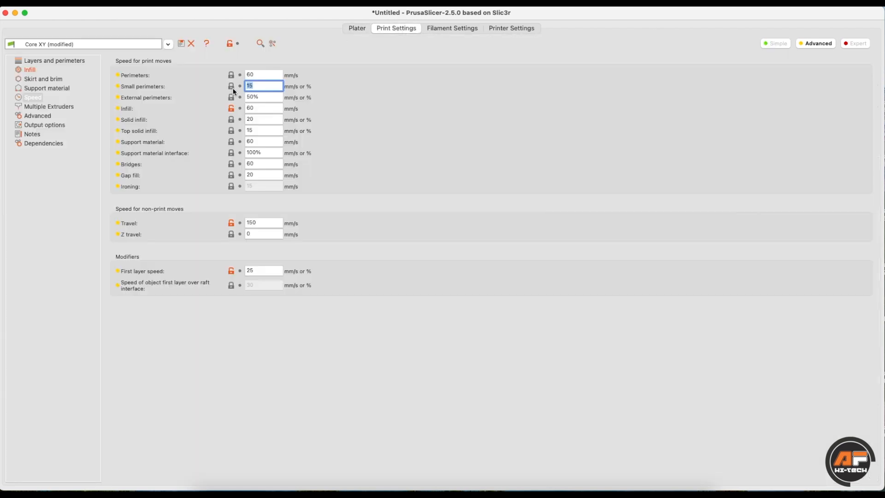
pyautogui.click(258, 130)
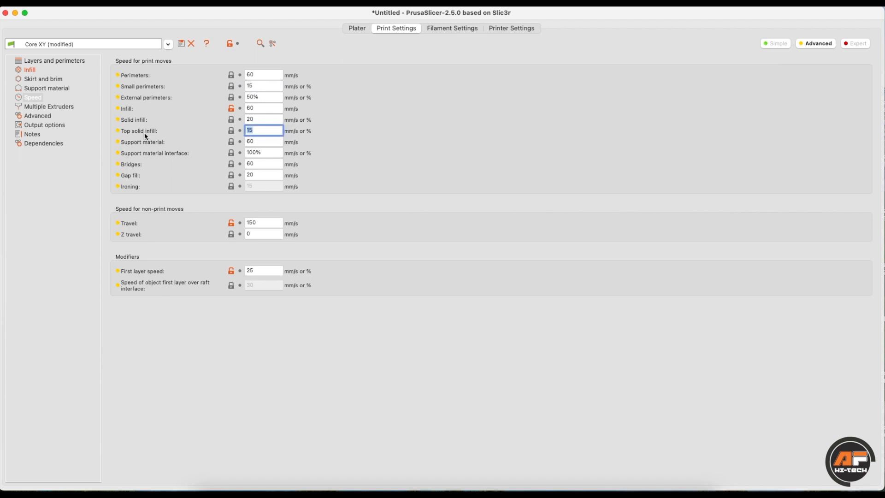
pyautogui.click(345, 28)
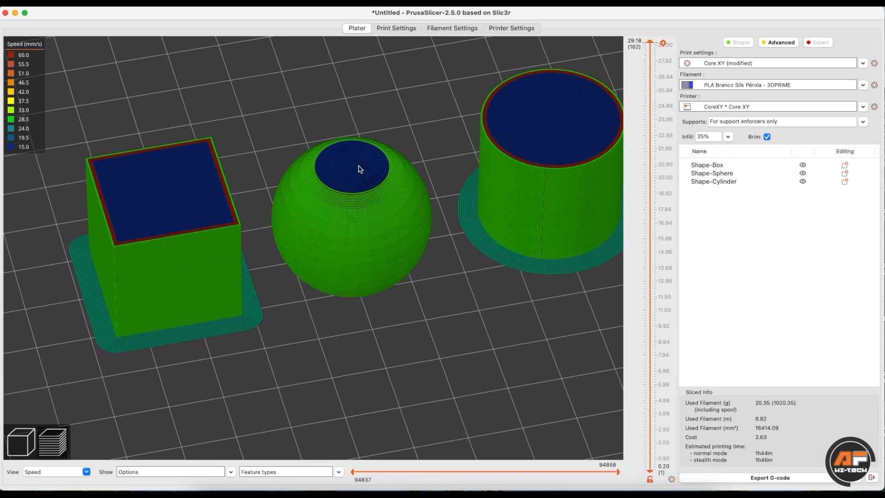
# Step: Show the travel moves between the box, sphere and cylinder in the speed preview
pyautogui.scroll(-4, 419, 225)
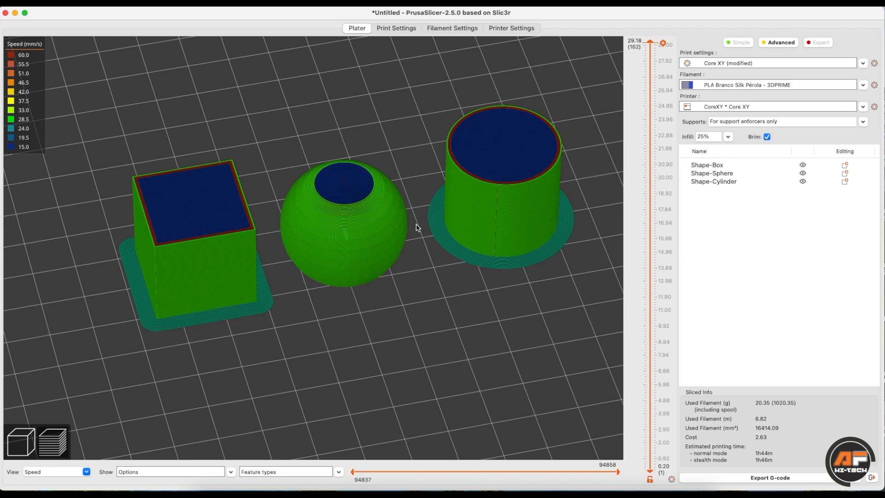
pyautogui.click(231, 471)
pyautogui.click(130, 398)
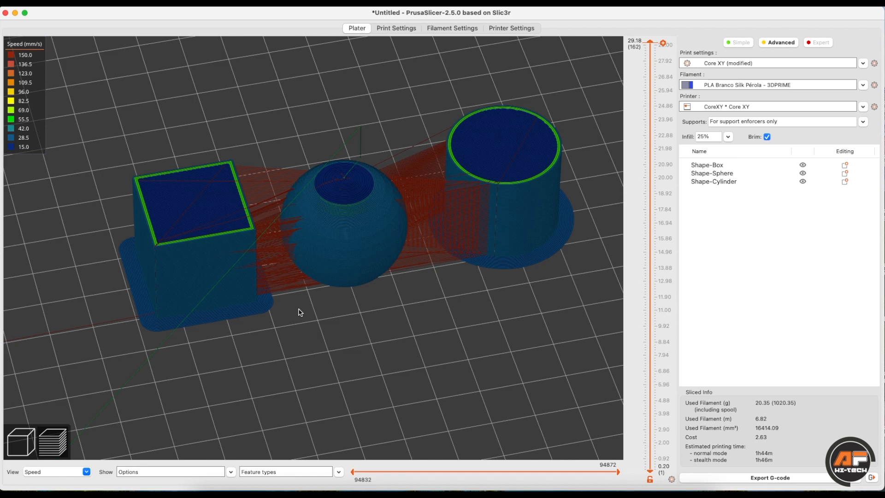
pyautogui.scroll(1, 293, 244)
pyautogui.scroll(1, 293, 244)
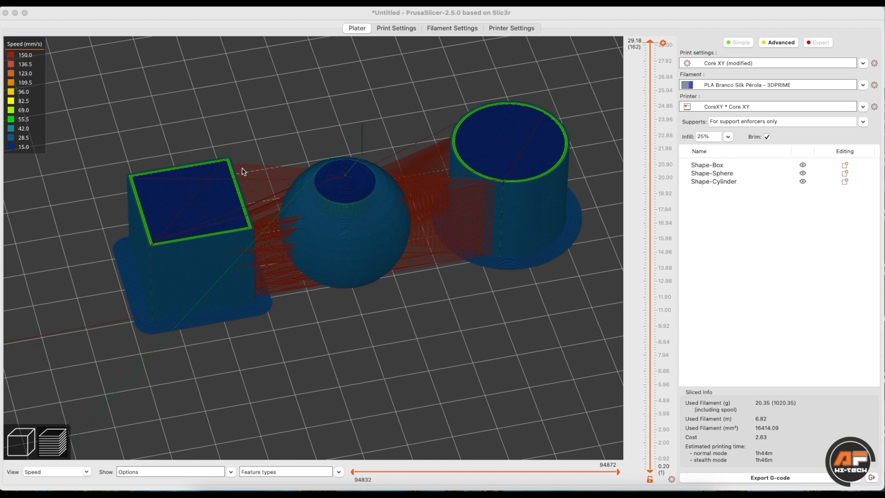
# Step: Compare the colour of the travel moves between the box and sphere with the travel speed setting
pyautogui.scroll(3, 332, 179)
pyautogui.moveTo(254, 175); pyautogui.dragTo(315, 204, button='right')
pyautogui.scroll(3, 316, 207)
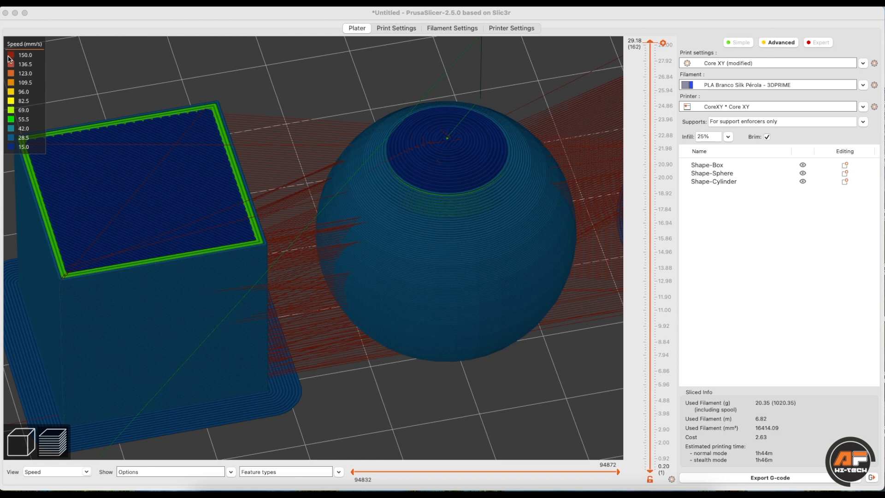
pyautogui.click(408, 30)
pyautogui.click(265, 223)
pyautogui.click(363, 29)
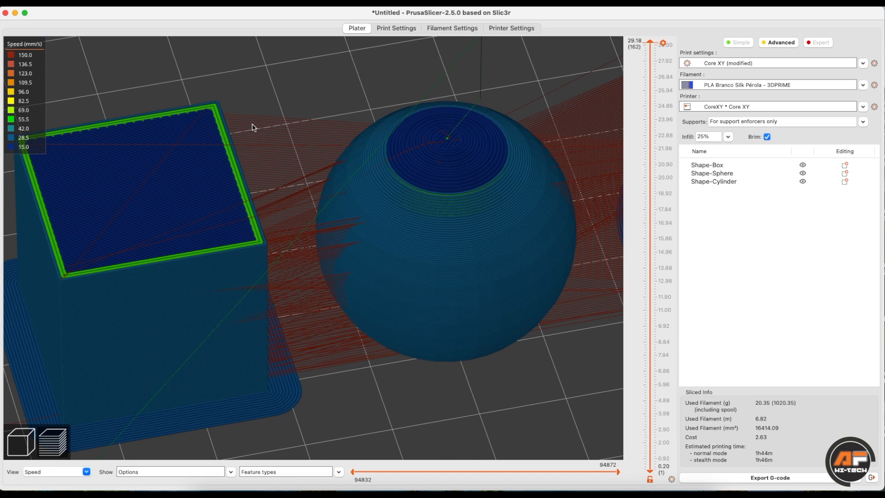
pyautogui.scroll(-5, 308, 218)
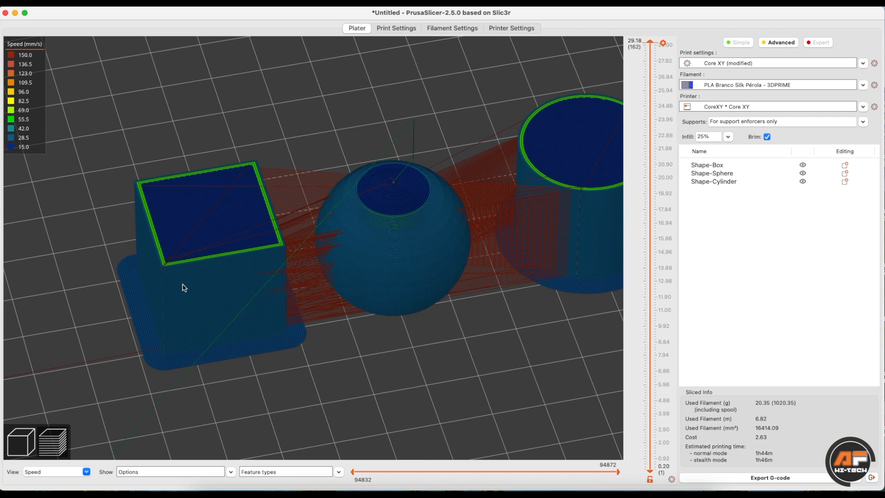
# Step: Set the travel speed to 50 mm/s and slice the three shapes again
pyautogui.click(410, 28)
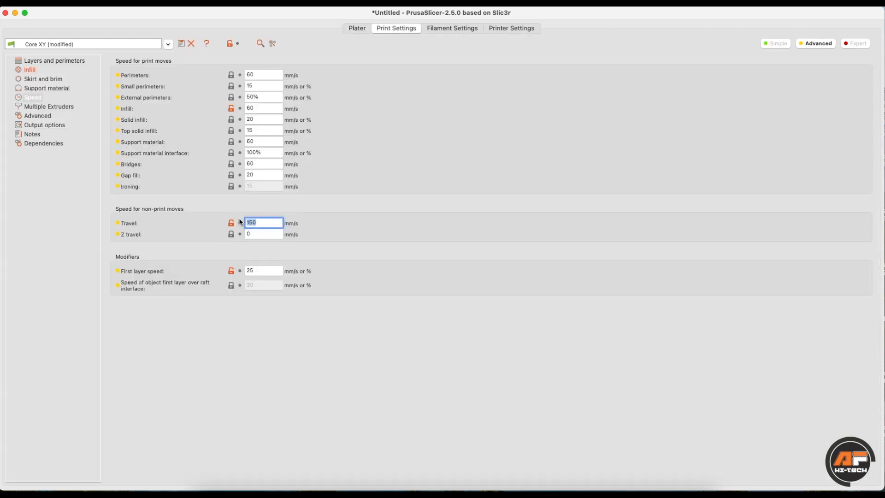
pyautogui.write('50')
pyautogui.click(357, 28)
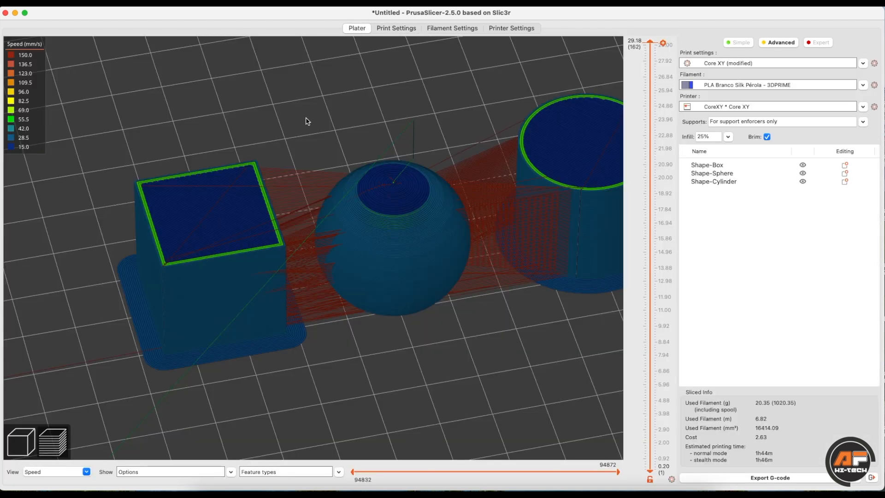
pyautogui.click(23, 468)
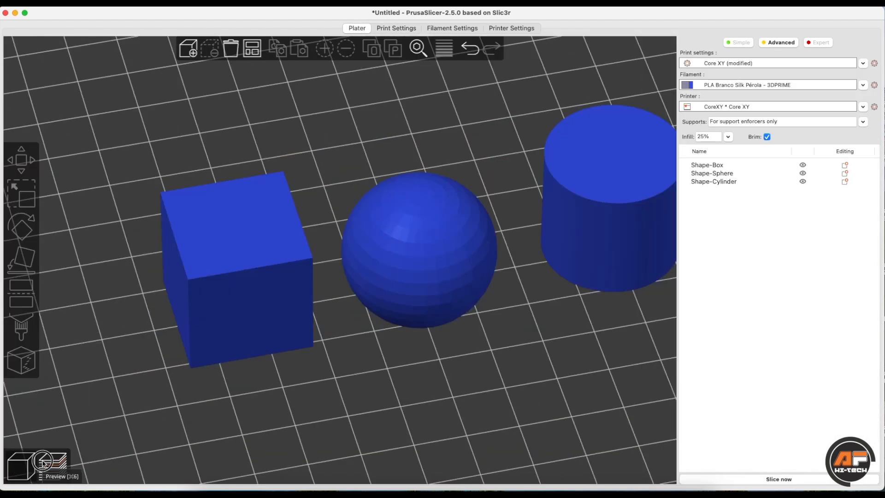
pyautogui.click(44, 467)
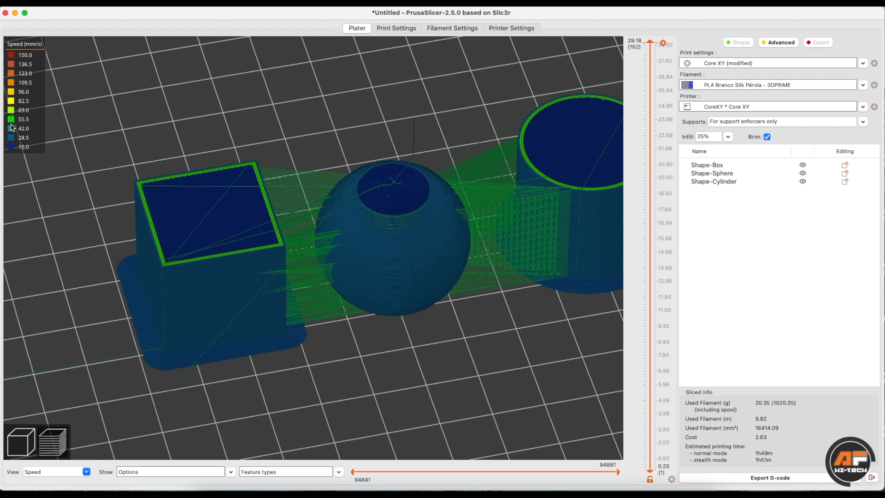
# Step: Examine the speed colour of the resliced travel moves across all layers of the three shapes
pyautogui.moveTo(253, 235); pyautogui.dragTo(569, 312)
pyautogui.moveTo(643, 272); pyautogui.dragTo(650, 42)
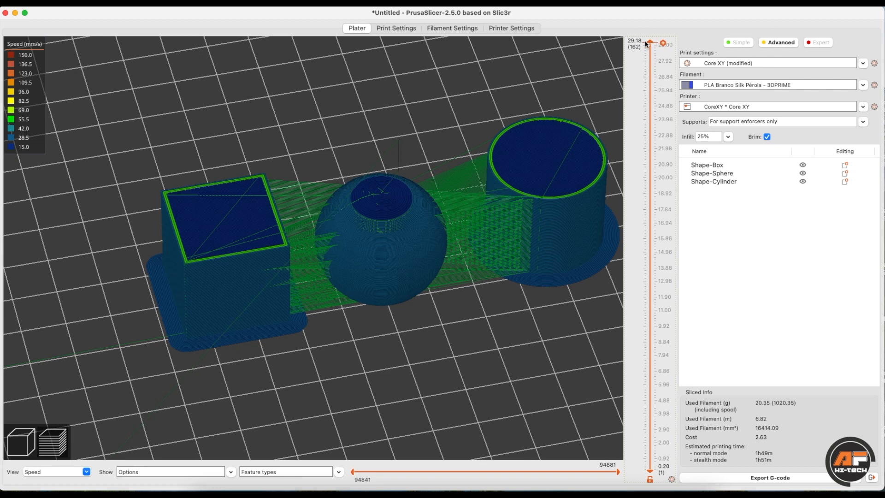
pyautogui.scroll(-2, 300, 241)
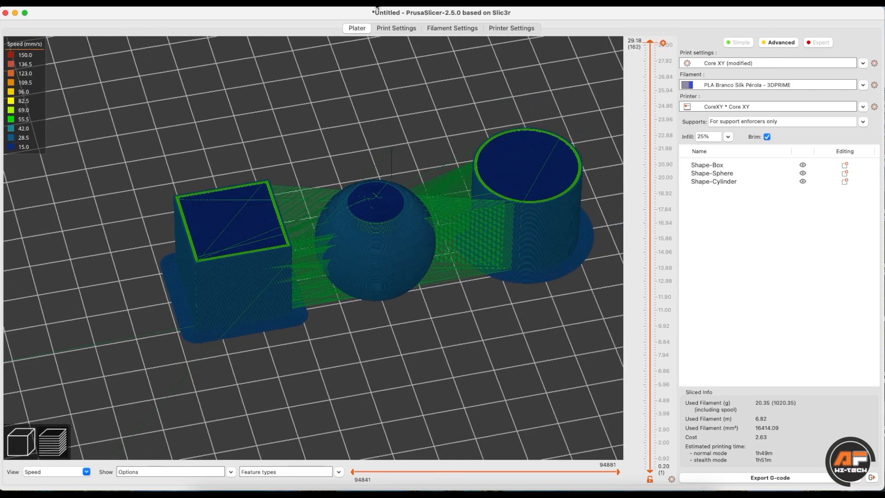
# Step: Revert the travel speed to its saved value and update the sliced preview
pyautogui.click(395, 28)
pyautogui.click(239, 224)
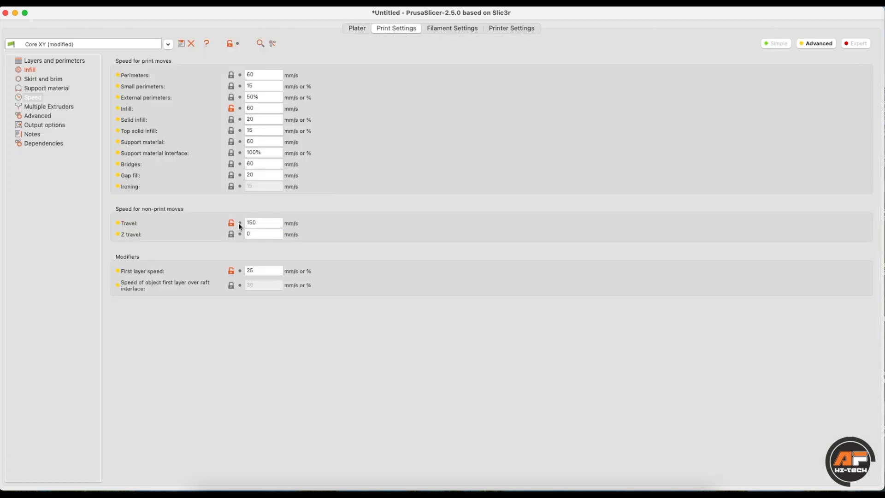
pyautogui.click(357, 28)
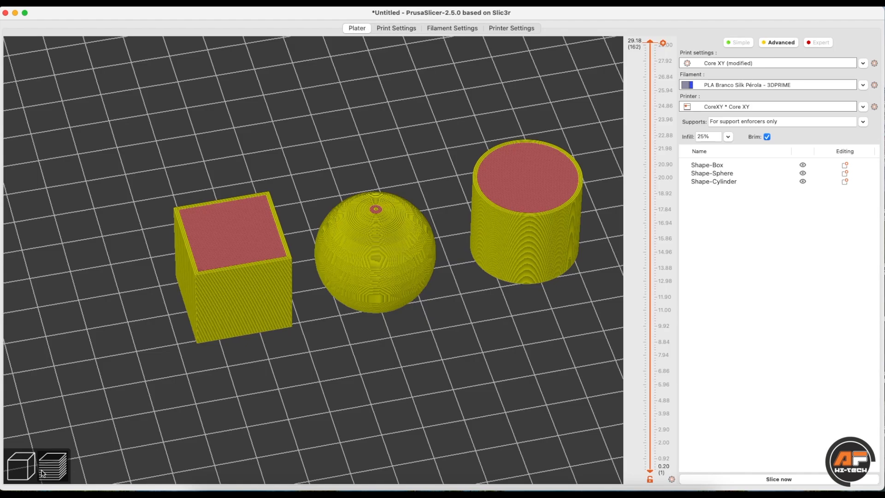
pyautogui.click(21, 466)
pyautogui.click(52, 468)
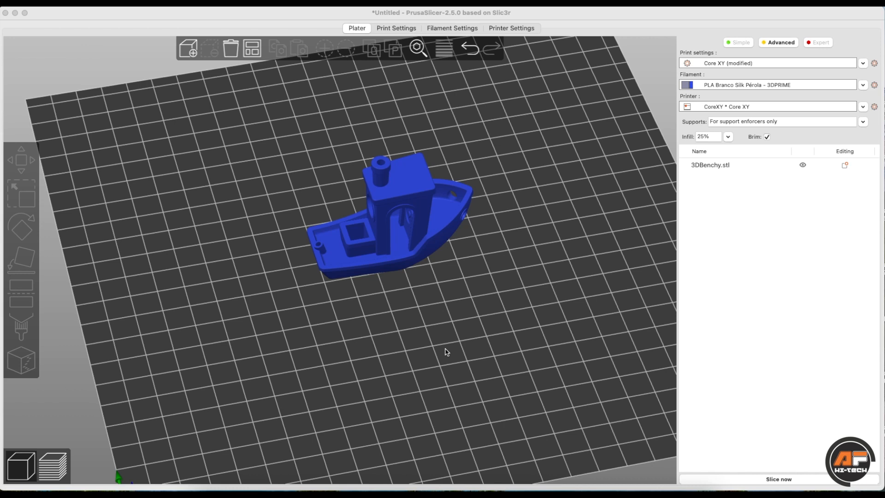
# Step: Set the perimeters speed to 100 mm/s for the 3DBenchy model and check the external perimeters percentage
pyautogui.moveTo(446, 352); pyautogui.dragTo(444, 346)
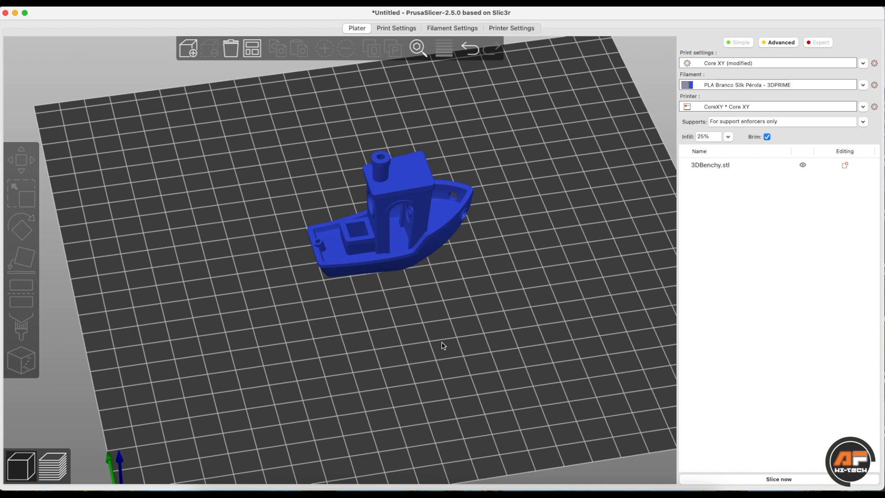
pyautogui.click(396, 29)
pyautogui.moveTo(266, 74); pyautogui.dragTo(246, 73)
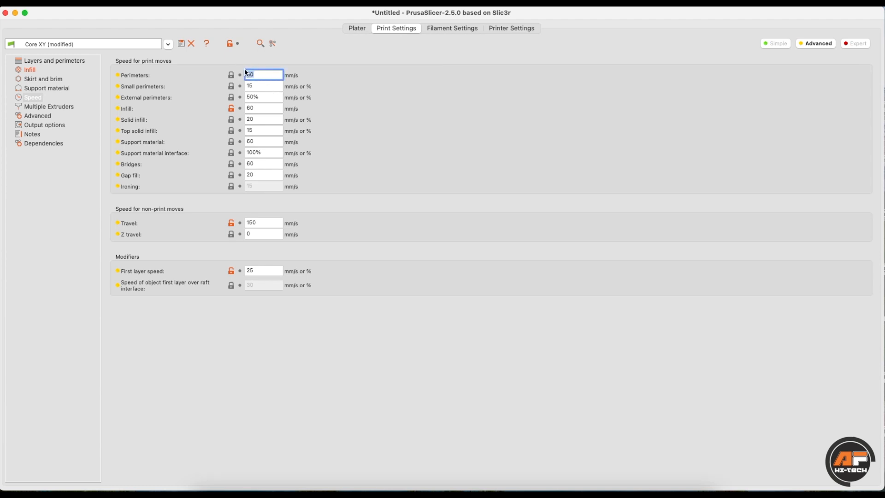
pyautogui.write('100')
pyautogui.press('Return')
pyautogui.click(269, 97)
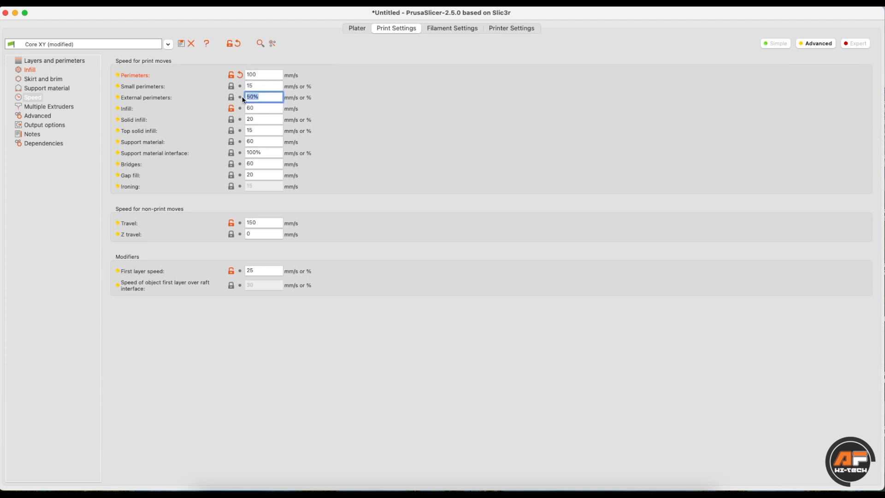
# Step: Slice the 3DBenchy and hide the travel moves in the preview
pyautogui.click(358, 28)
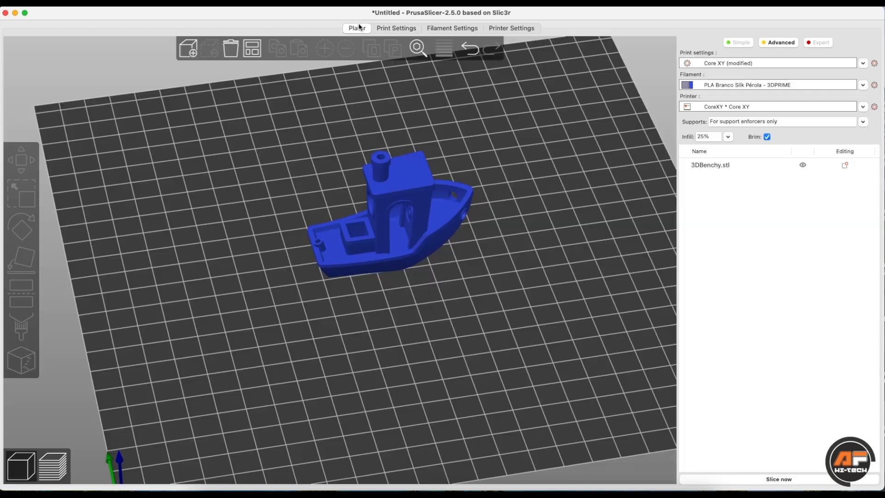
pyautogui.click(754, 477)
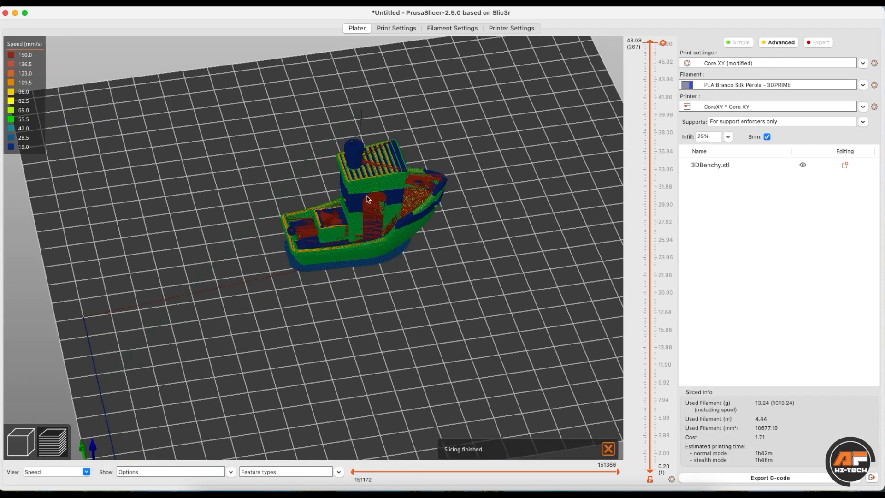
pyautogui.click(229, 471)
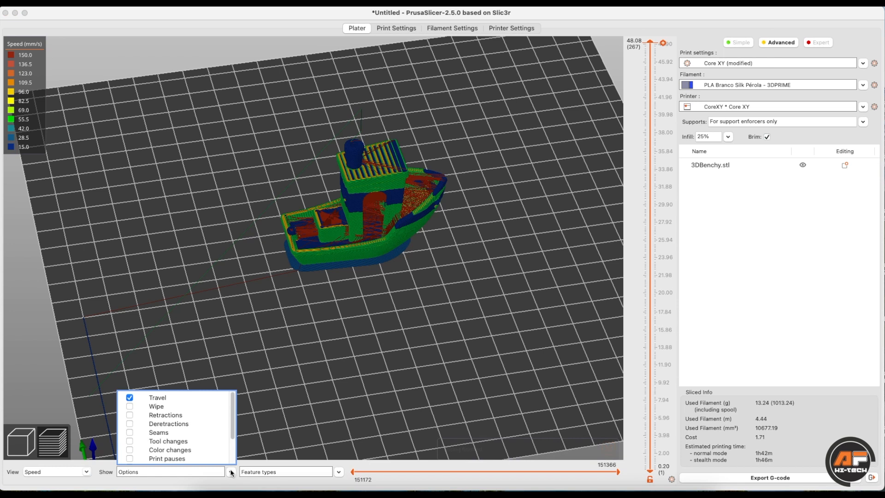
pyautogui.click(130, 399)
pyautogui.click(235, 368)
# Step: Examine the speed colours of the 3DBenchy's hull, cabin and roof in the preview
pyautogui.moveTo(371, 301); pyautogui.dragTo(372, 291)
pyautogui.scroll(4, 373, 291)
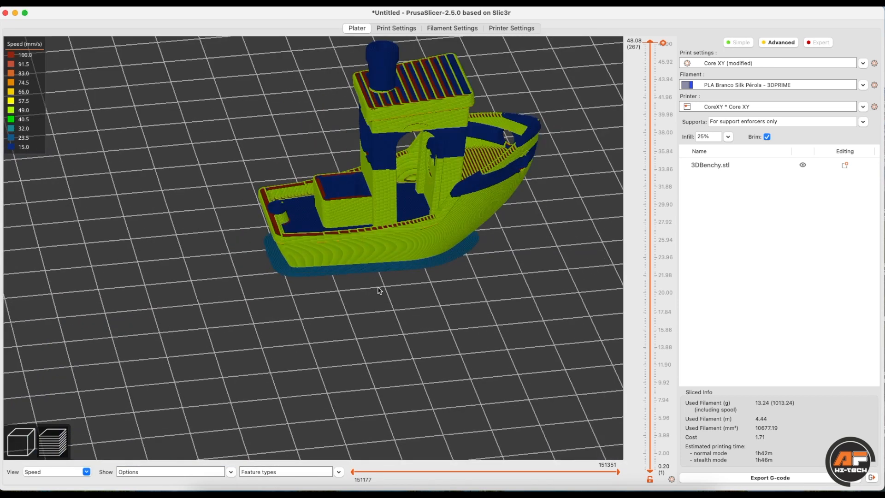
pyautogui.moveTo(555, 205); pyautogui.dragTo(464, 293, button='right')
pyautogui.scroll(1, 462, 295)
pyautogui.moveTo(463, 298); pyautogui.dragTo(493, 279)
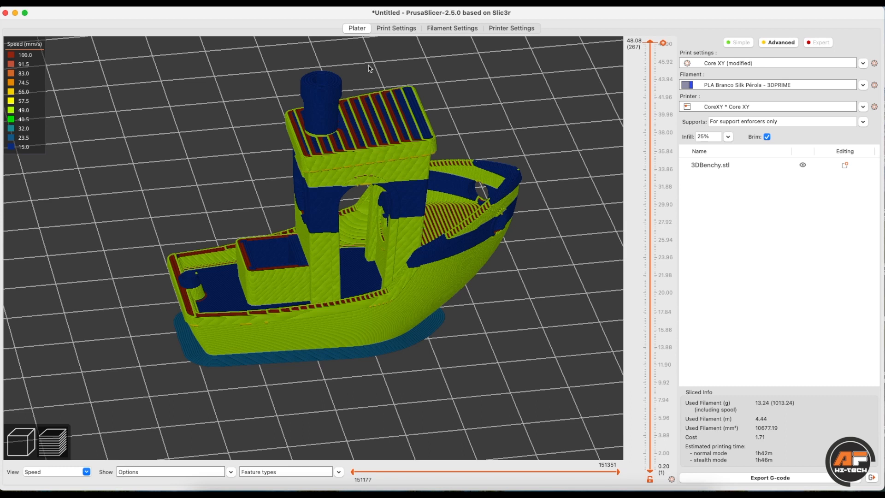
# Step: Compare the perimeters and external perimeters speed settings with the colours of the 3DBenchy's walls and deck in the preview
pyautogui.click(392, 29)
pyautogui.click(276, 73)
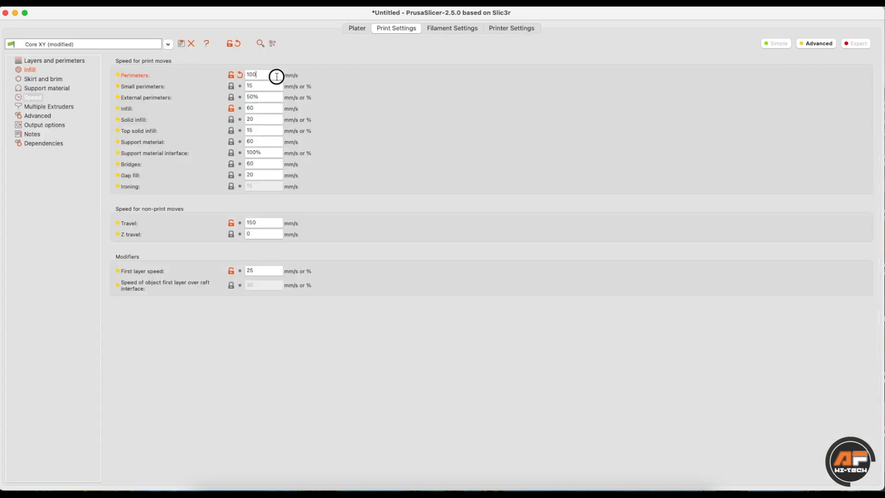
pyautogui.click(264, 97)
pyautogui.click(369, 28)
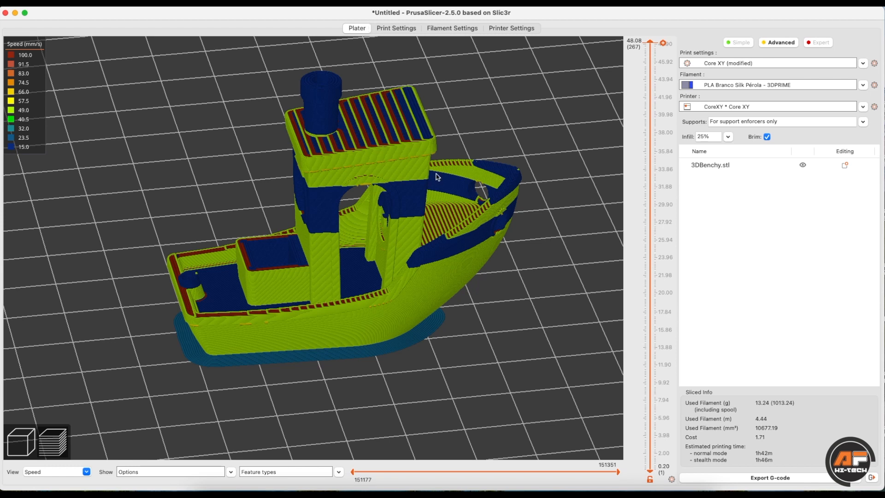
pyautogui.moveTo(210, 189); pyautogui.dragTo(207, 199)
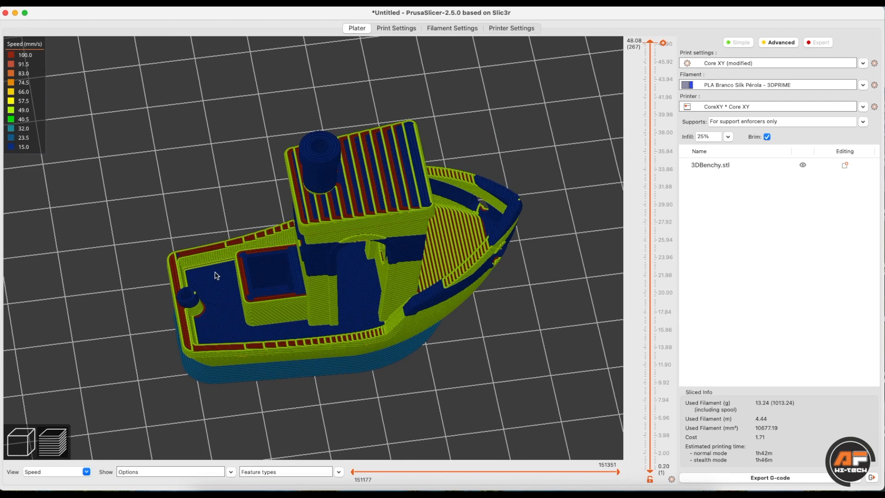
pyautogui.moveTo(259, 359); pyautogui.dragTo(244, 338)
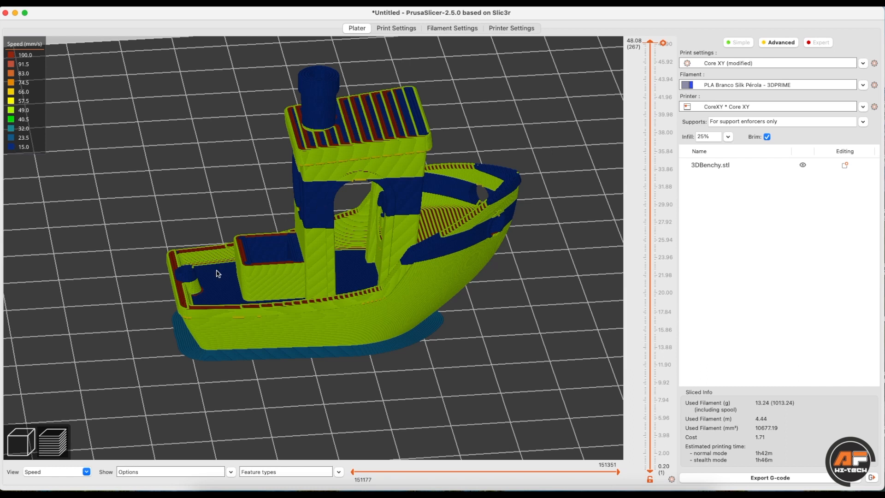
pyautogui.moveTo(450, 342); pyautogui.dragTo(454, 338)
# Step: Cut the 3DBenchy preview down to layer 85 and check its interior against the infill and solid infill speed settings
pyautogui.moveTo(651, 350); pyautogui.dragTo(630, 325)
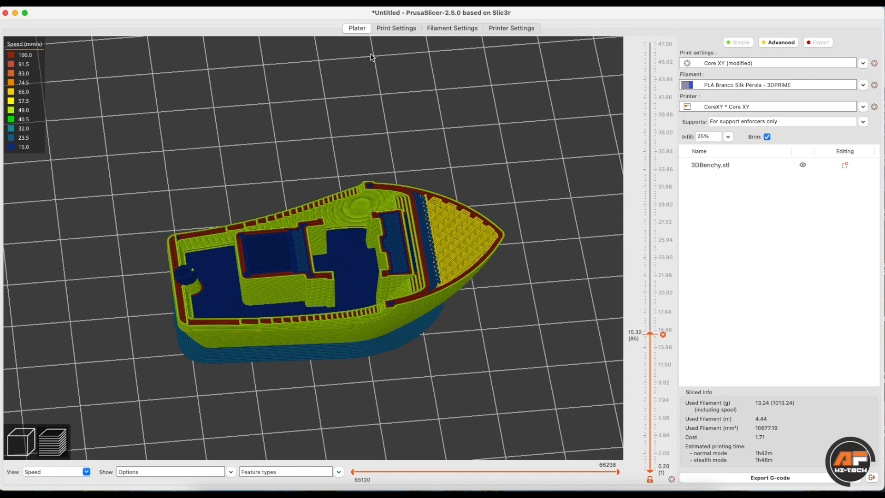
pyautogui.click(396, 28)
pyautogui.doubleClick(263, 142)
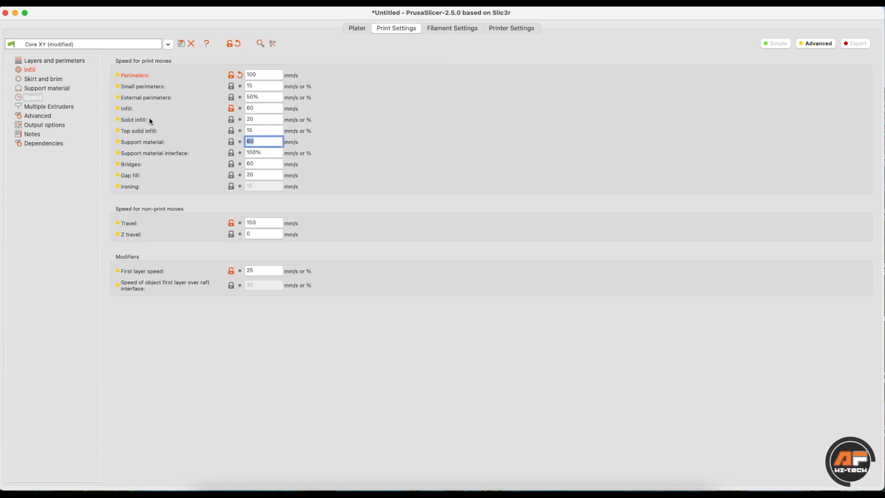
pyautogui.doubleClick(246, 109)
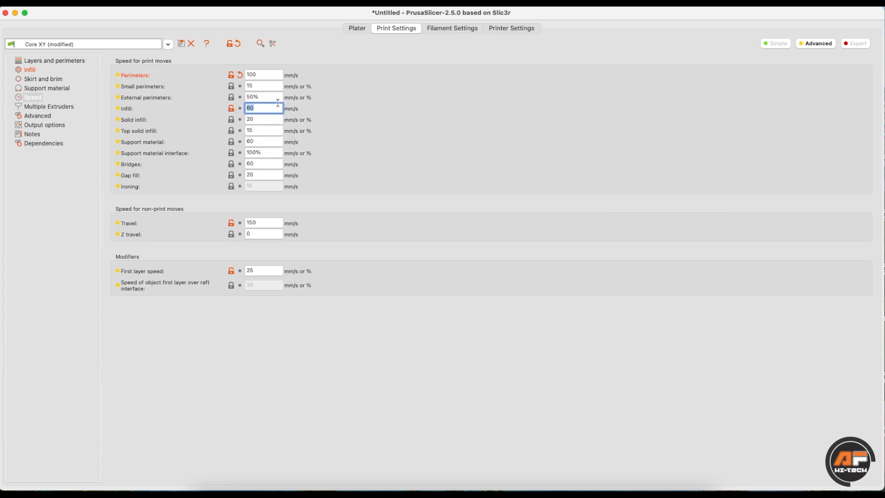
pyautogui.click(366, 28)
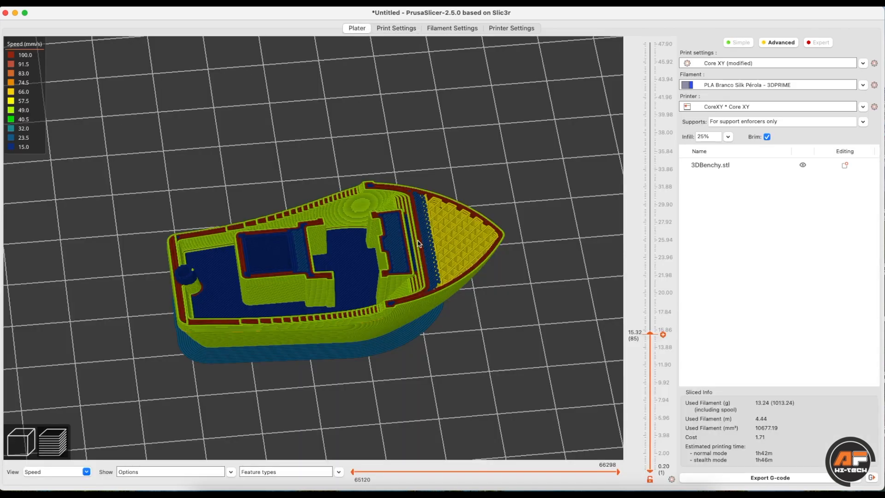
pyautogui.click(408, 30)
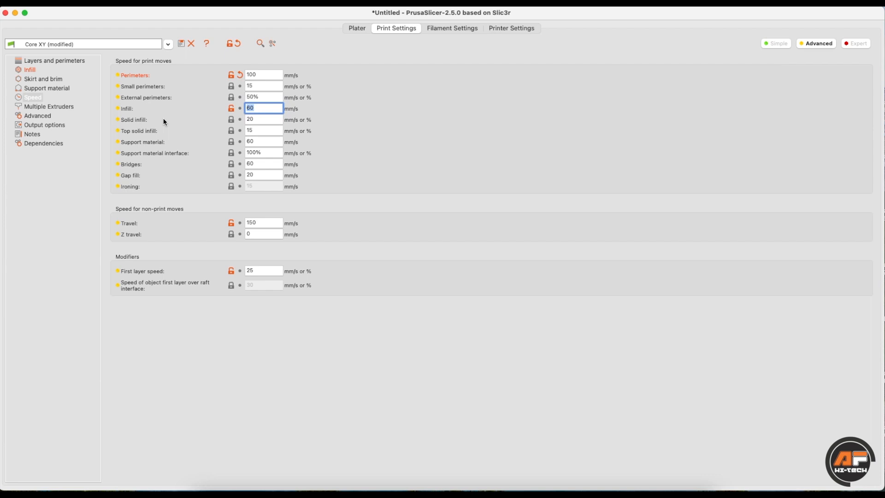
pyautogui.click(270, 120)
pyautogui.click(349, 30)
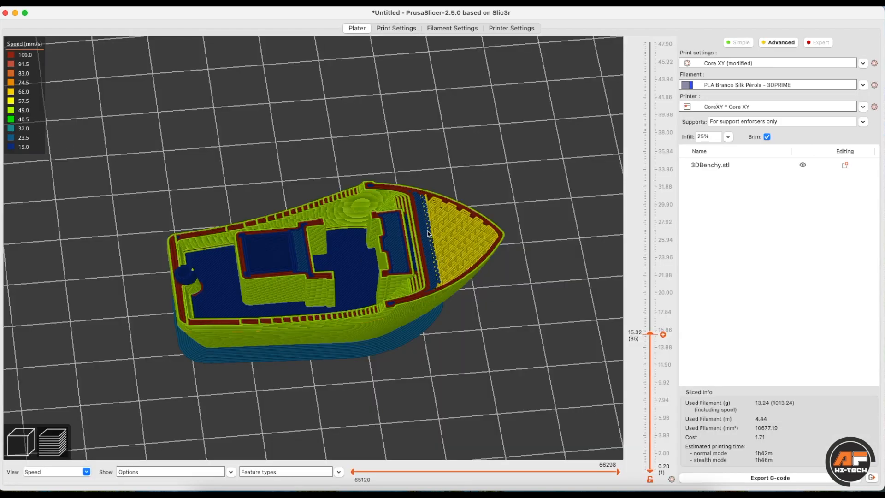
# Step: Raise the preview to layer 208 and examine the cabin roof's internal speed colours on the 3DBenchy
pyautogui.moveTo(646, 277)
pyautogui.moveTo(654, 334)
pyautogui.moveTo(651, 335); pyautogui.dragTo(647, 138)
pyautogui.moveTo(440, 322); pyautogui.dragTo(446, 306)
pyautogui.scroll(-5, 447, 308)
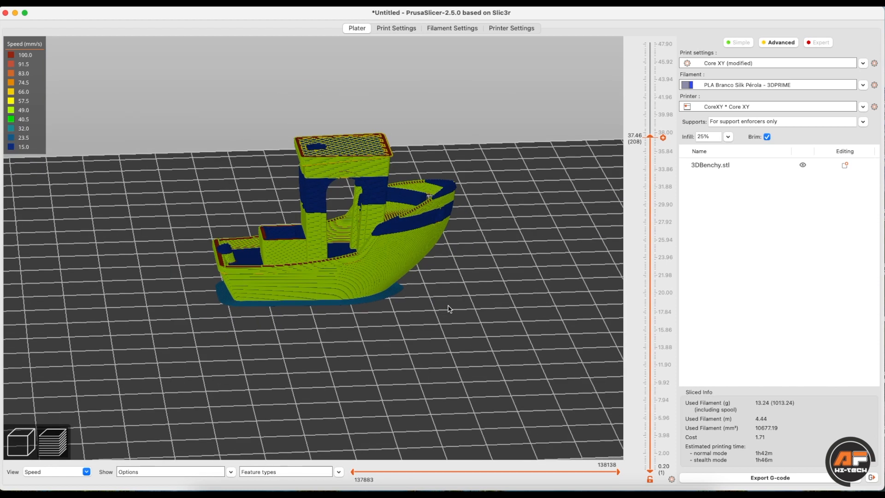
# Step: Check the perimeters, bridges and first layer speed settings
pyautogui.click(402, 29)
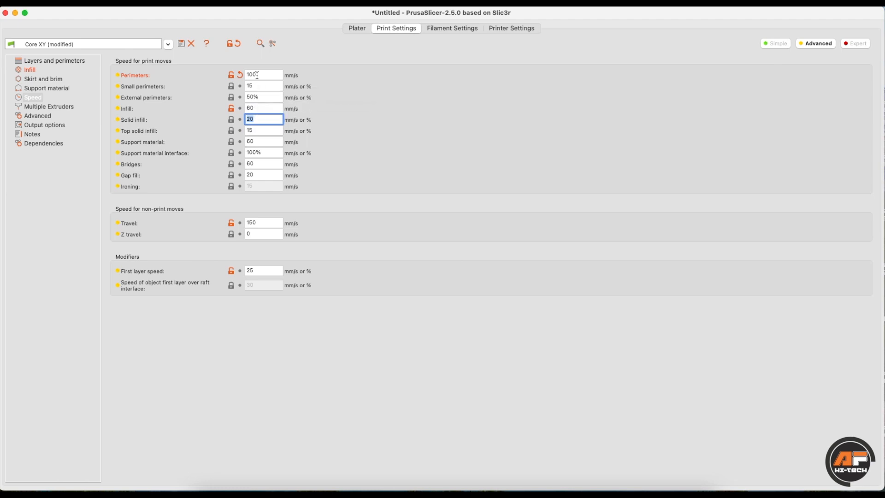
pyautogui.click(260, 77)
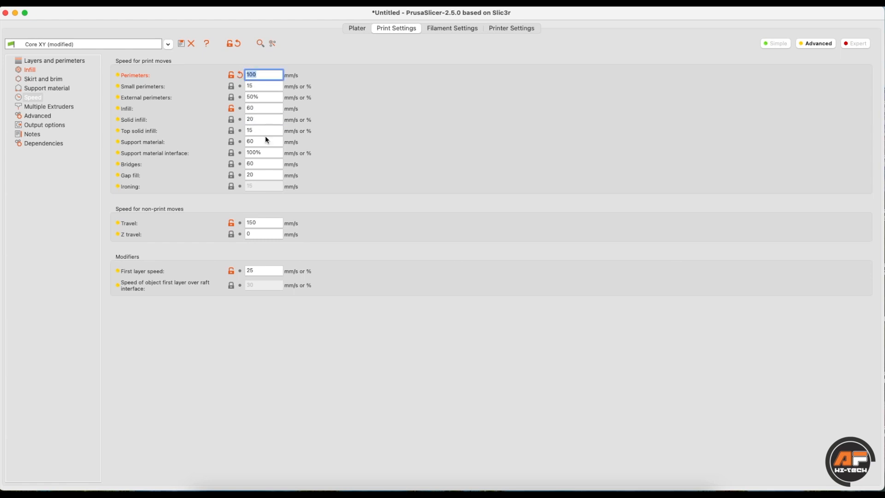
pyautogui.click(249, 163)
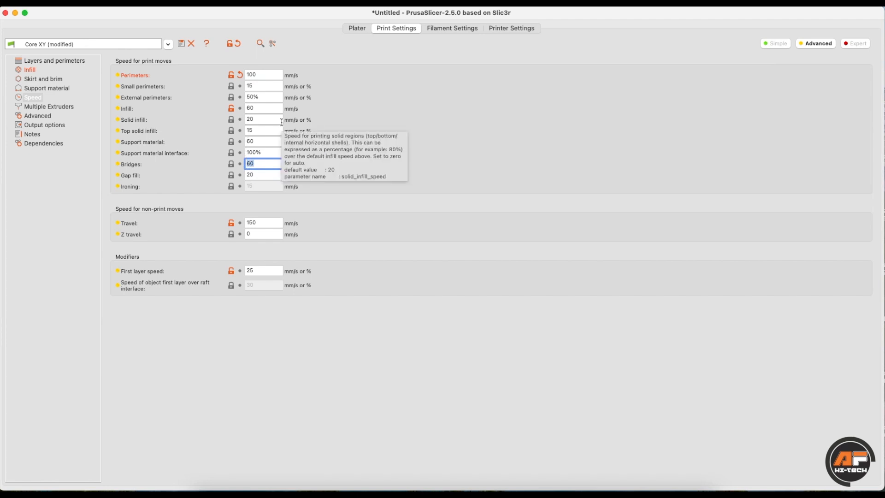
pyautogui.click(245, 270)
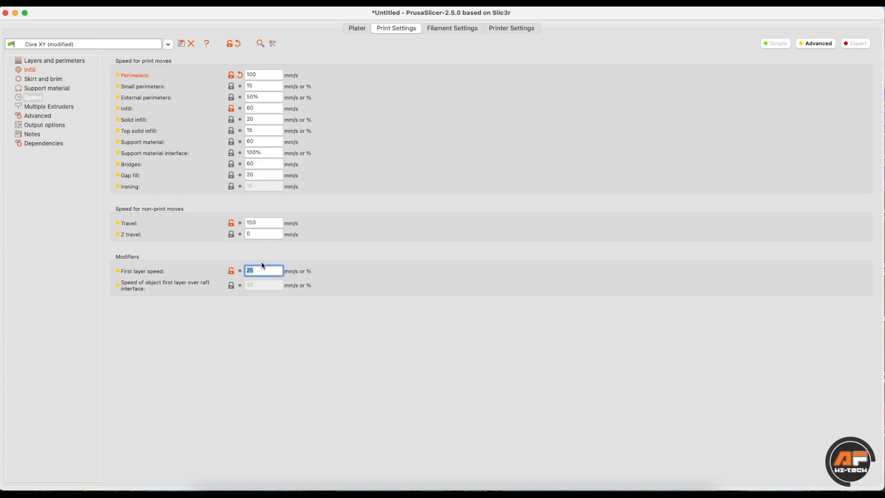
# Step: Limit the preview to the first two layers and examine the speed colours on the 3DBenchy's base
pyautogui.click(350, 27)
pyautogui.moveTo(644, 336); pyautogui.dragTo(654, 475)
pyautogui.press('Up')
pyautogui.moveTo(512, 336); pyautogui.dragTo(512, 344)
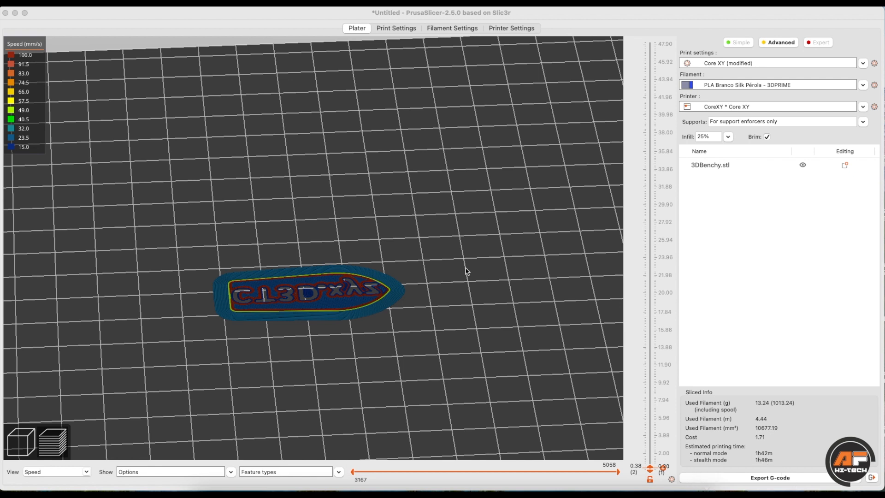
# Step: Set the small perimeters and external perimeters speeds to 100 mm/s
pyautogui.click(414, 28)
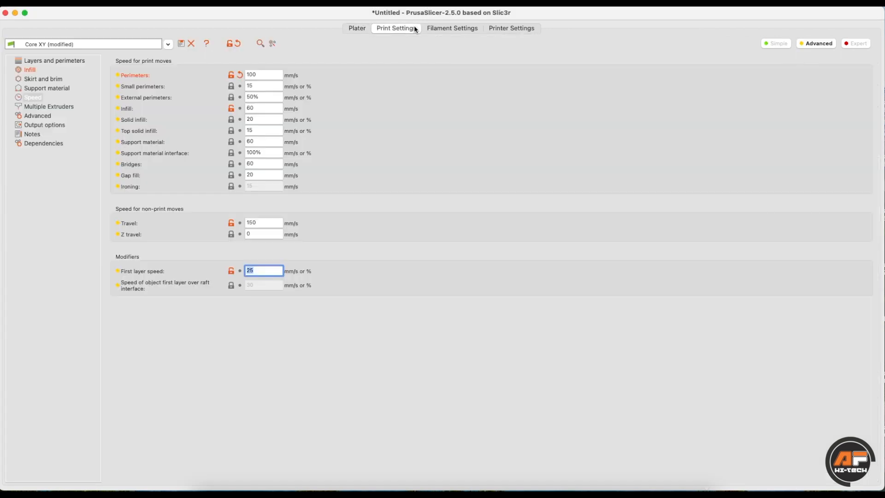
pyautogui.click(256, 85)
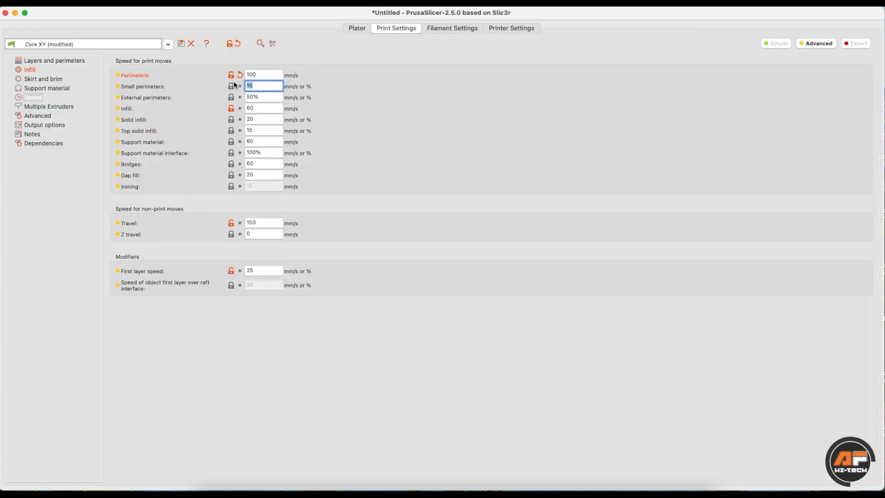
pyautogui.write('100')
pyautogui.click(277, 96)
pyautogui.write('100')
# Step: Set the infill, solid infill and top solid infill speeds to 100 mm/s
pyautogui.click(260, 109)
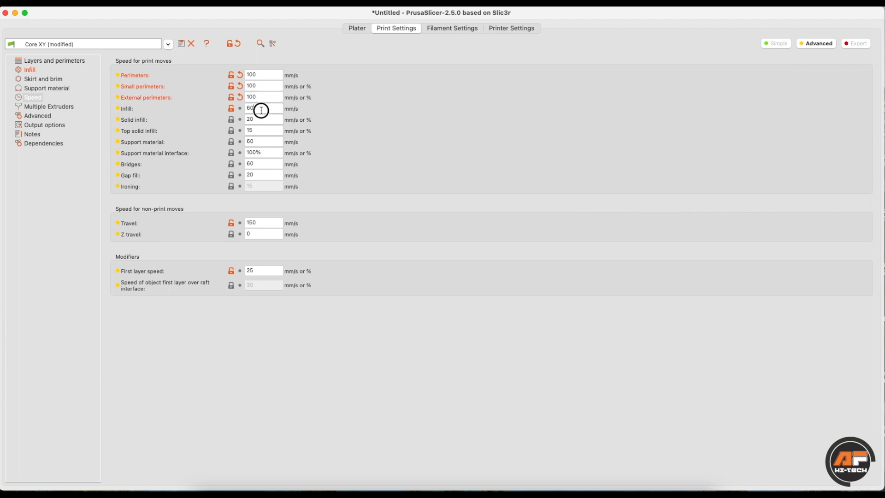
pyautogui.write('100')
pyautogui.click(258, 119)
pyautogui.write('100')
pyautogui.press('Tab')
pyautogui.write('100')
# Step: Set the support material, bridges and gap fill speeds to 100 mm/s
pyautogui.click(256, 141)
pyautogui.write('10')
pyautogui.click(260, 165)
pyautogui.write('100')
pyautogui.press('Tab')
pyautogui.write('1')
pyautogui.click(324, 201)
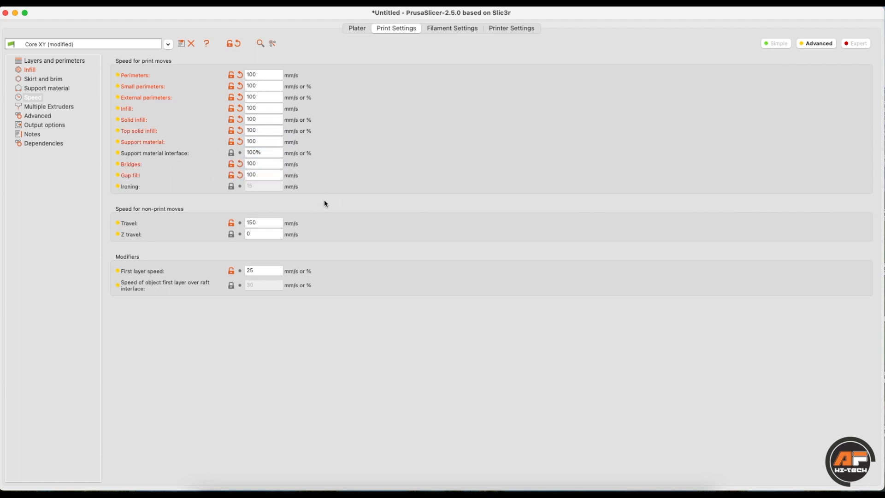
# Step: Reslice the 3DBenchy and inspect the speed colours across its full height and at layer 53
pyautogui.click(364, 30)
pyautogui.click(743, 480)
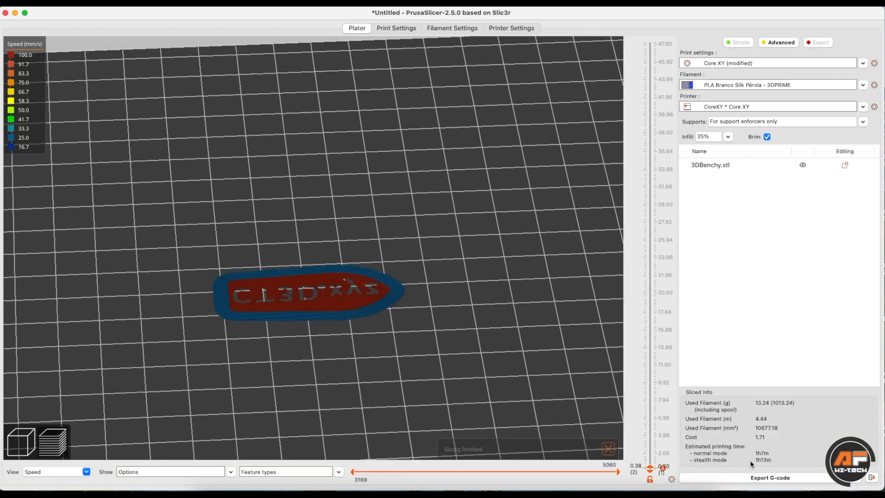
pyautogui.moveTo(652, 354); pyautogui.dragTo(647, 40)
pyautogui.moveTo(549, 293)
pyautogui.mouseDown()
pyautogui.moveTo(550, 280)
pyautogui.moveTo(552, 287)
pyautogui.mouseUp()
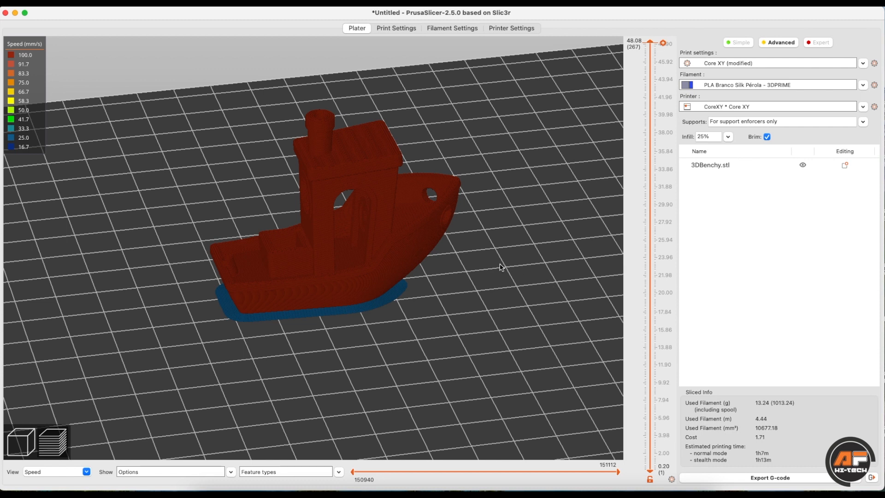
pyautogui.moveTo(499, 267)
pyautogui.mouseDown()
pyautogui.moveTo(479, 259)
pyautogui.moveTo(490, 270)
pyautogui.mouseUp()
pyautogui.moveTo(644, 294); pyautogui.dragTo(648, 385)
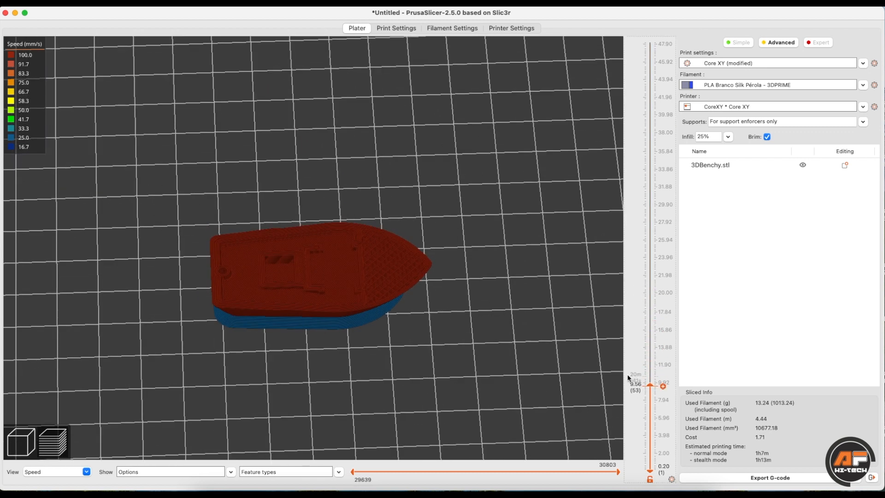
pyautogui.moveTo(650, 385); pyautogui.dragTo(662, 34)
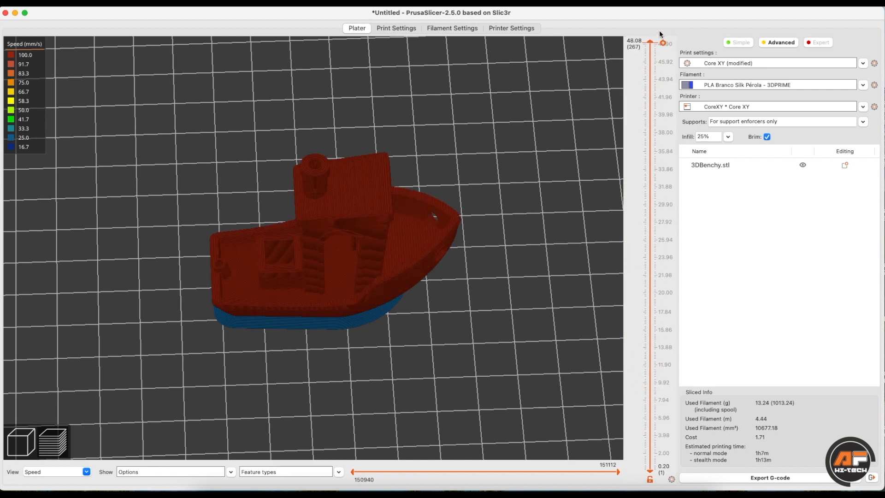
# Step: Revert the solid infill, infill and external perimeters speeds to their saved values and reslice the 3DBenchy to inspect its layers
pyautogui.click(389, 30)
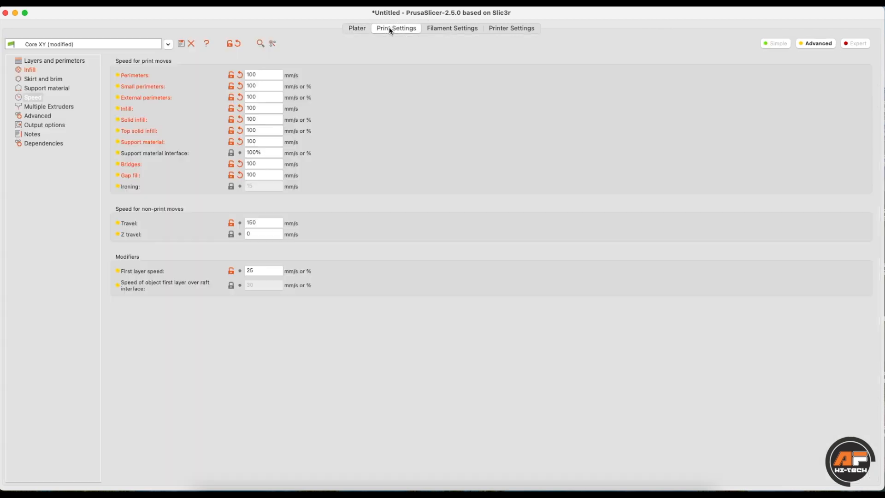
pyautogui.click(242, 120)
pyautogui.click(240, 108)
pyautogui.click(239, 98)
pyautogui.click(362, 28)
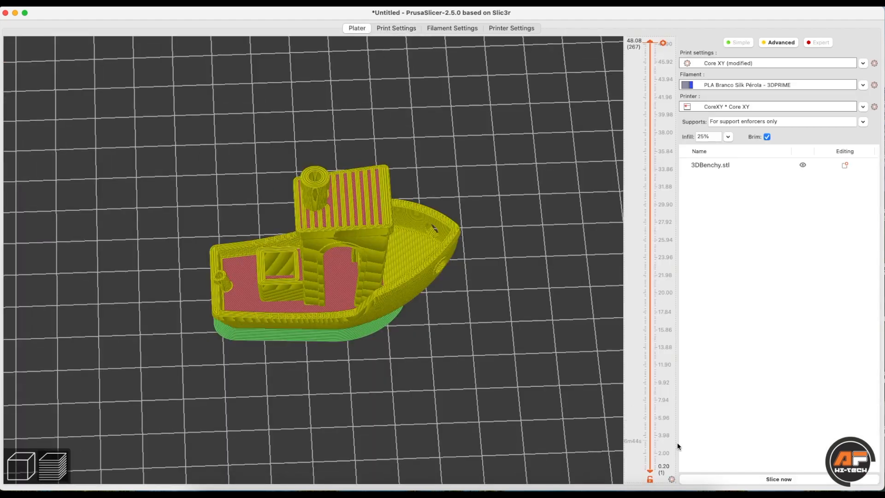
pyautogui.click(722, 480)
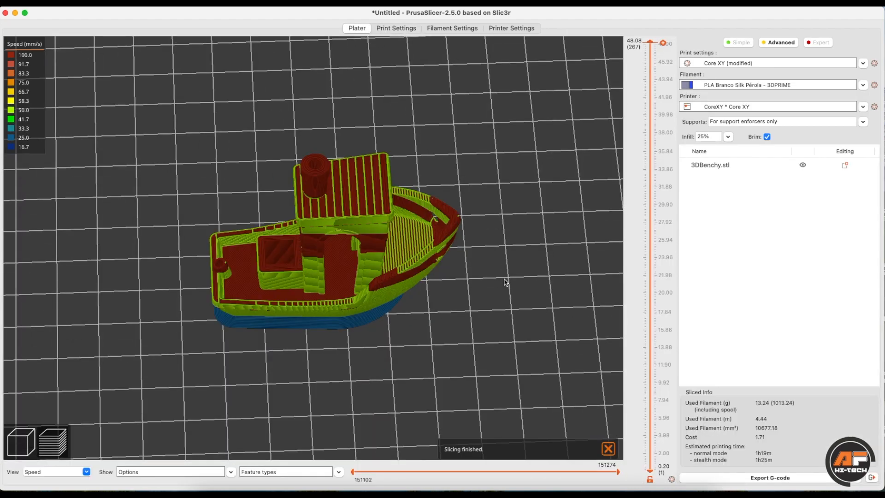
pyautogui.moveTo(496, 268); pyautogui.dragTo(480, 256)
pyautogui.moveTo(650, 286); pyautogui.dragTo(664, 133)
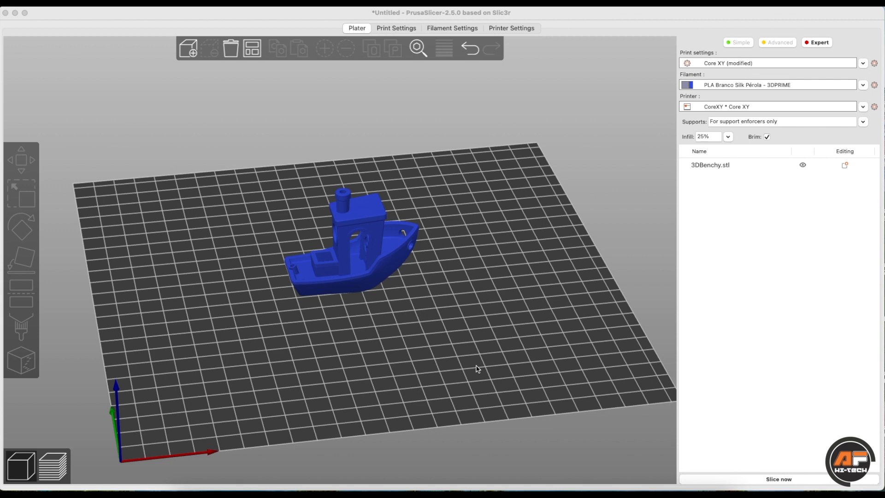
# Step: Review the print speed settings and the filament's extrusion multiplier
pyautogui.click(398, 28)
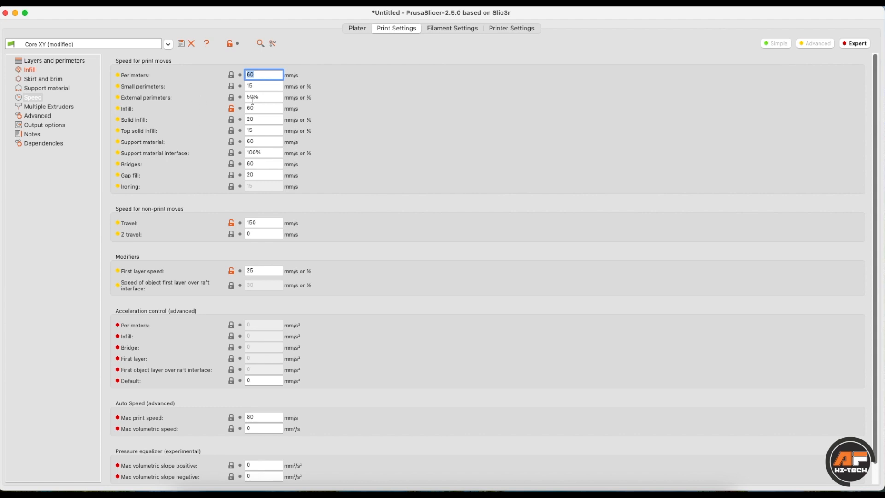
pyautogui.moveTo(253, 101)
pyautogui.click(467, 30)
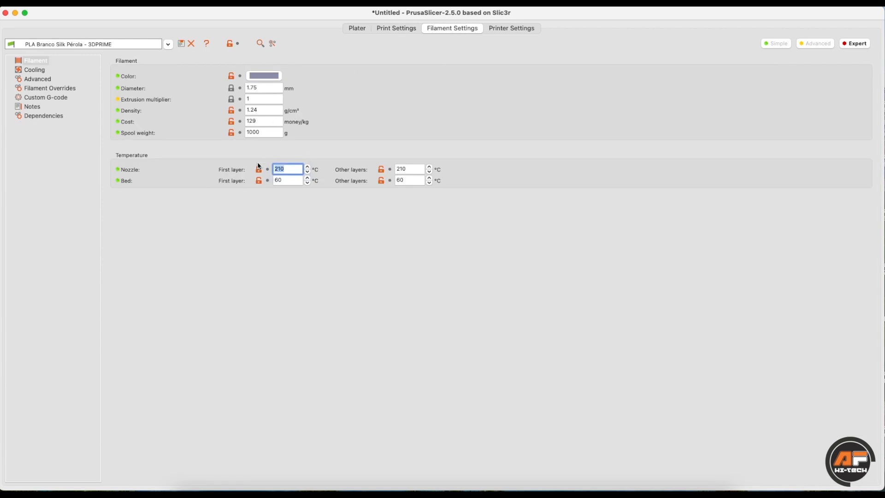
pyautogui.click(258, 98)
pyautogui.moveTo(259, 97); pyautogui.dragTo(240, 99)
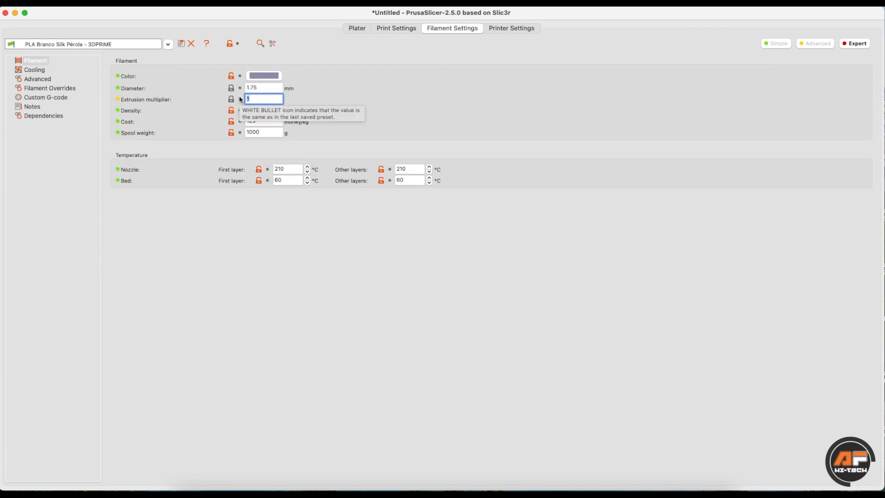
# Step: Review the filament's cooling settings and first-layer nozzle temperature, and return to the print speed settings
pyautogui.click(41, 71)
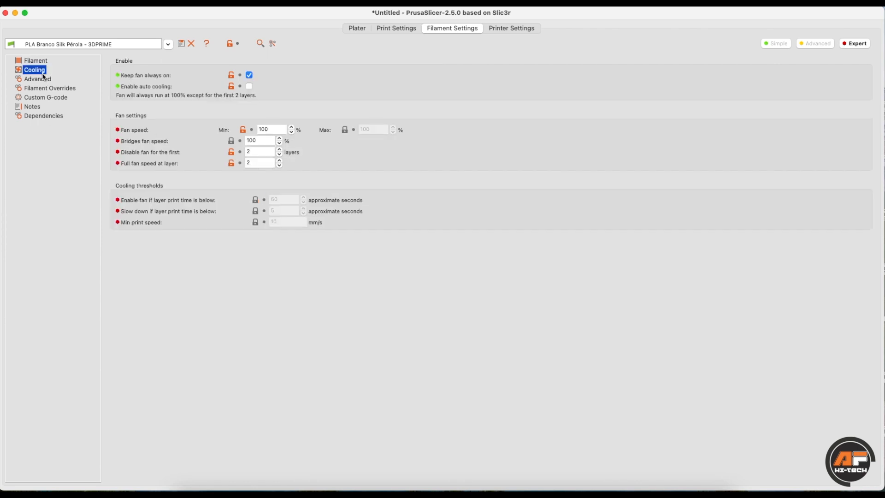
pyautogui.click(40, 61)
pyautogui.click(293, 166)
pyautogui.moveTo(294, 166); pyautogui.dragTo(265, 164)
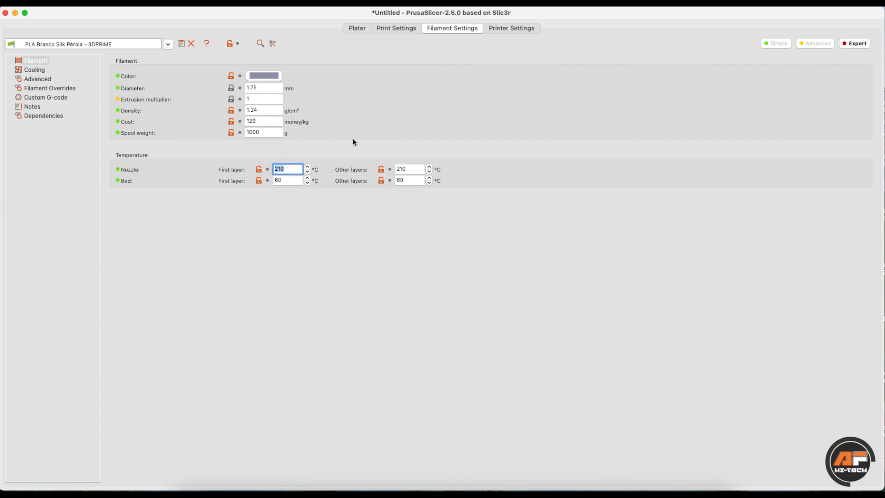
pyautogui.click(405, 28)
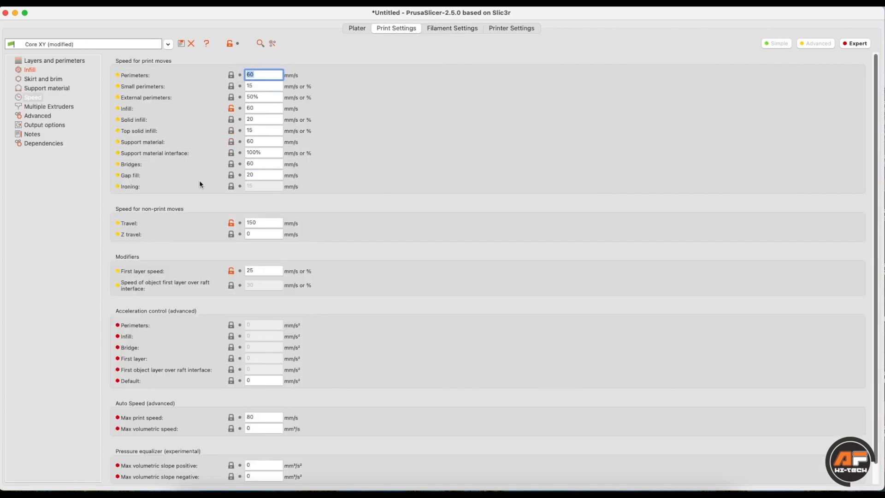